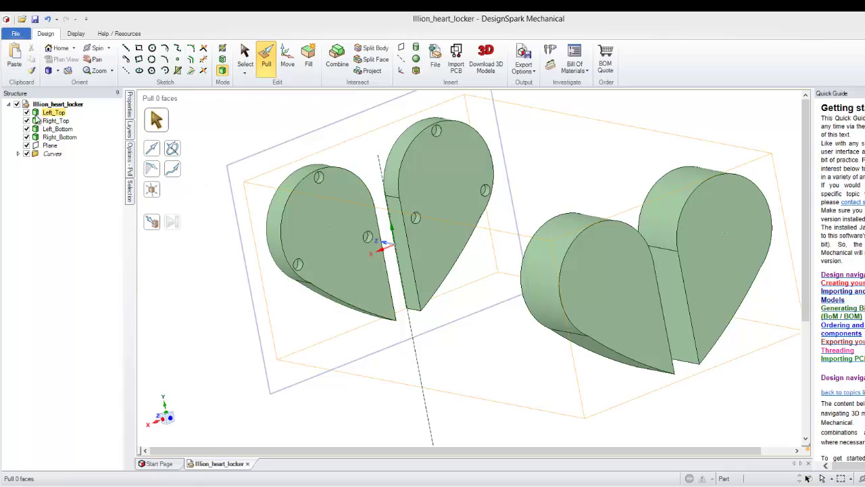
# - Hide the Left_Top and Left_Bottom bodies so that only the right half of the heart is displayed
pyautogui.click(27, 115)
pyautogui.click(27, 112)
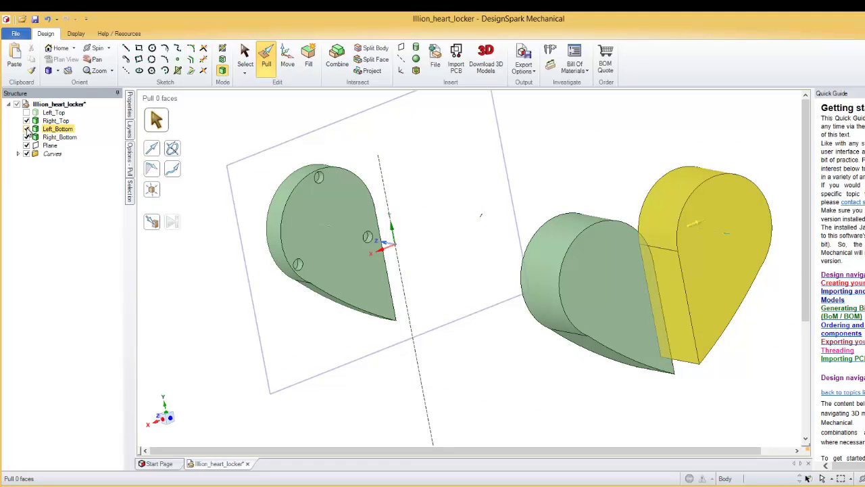
pyautogui.click(26, 129)
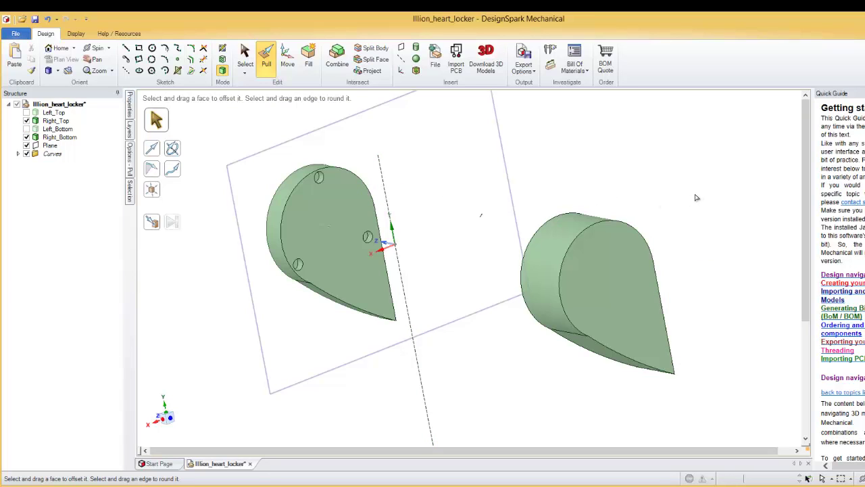
# - Sketch an 8 mm diameter circle on Right_Bottom's flat inner side face, centred on the lower corner at the heart's tip
pyautogui.click(58, 48)
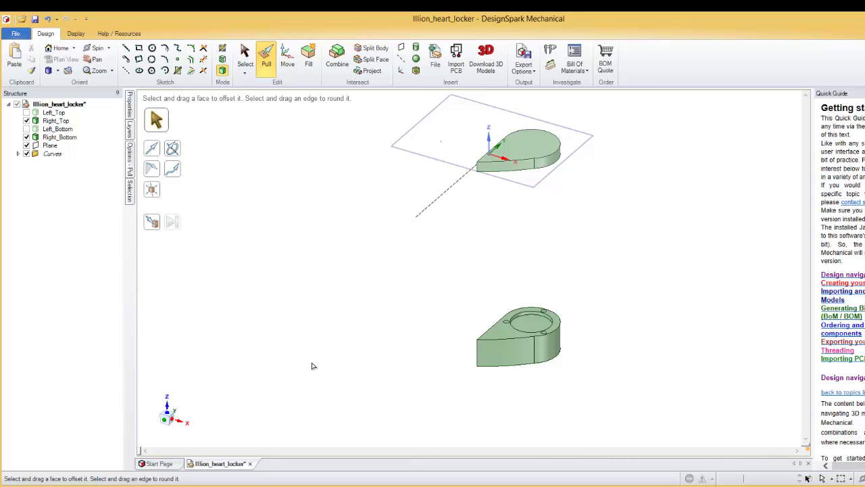
pyautogui.moveTo(308, 371); pyautogui.dragTo(408, 361, button='middle')
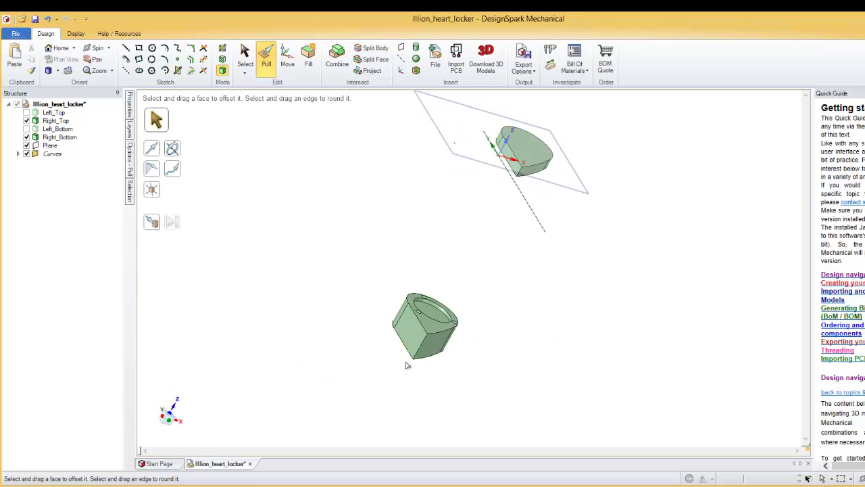
pyautogui.click(412, 334)
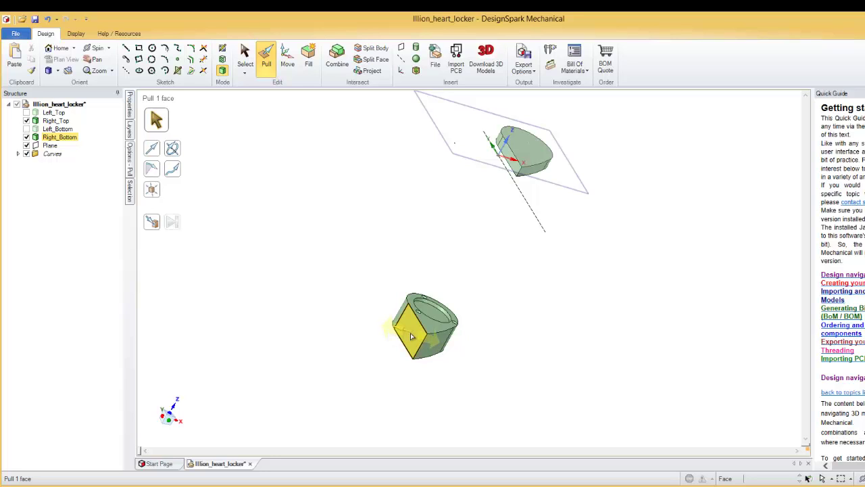
pyautogui.click(410, 335)
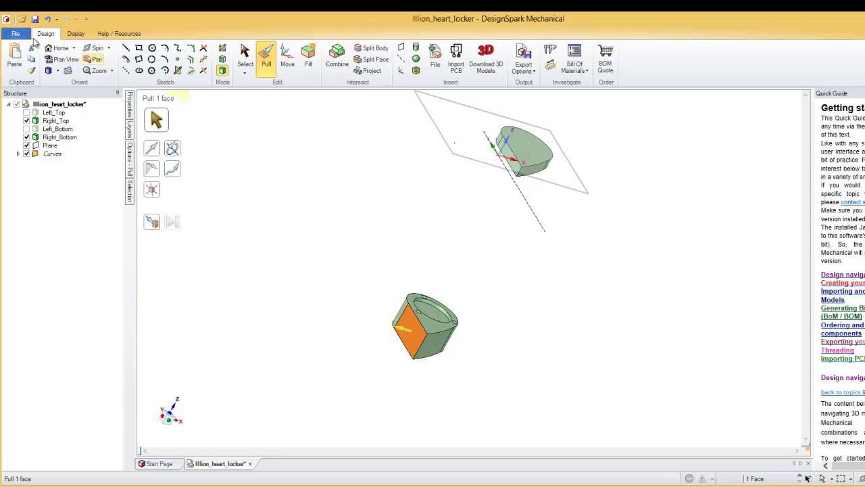
pyautogui.click(65, 59)
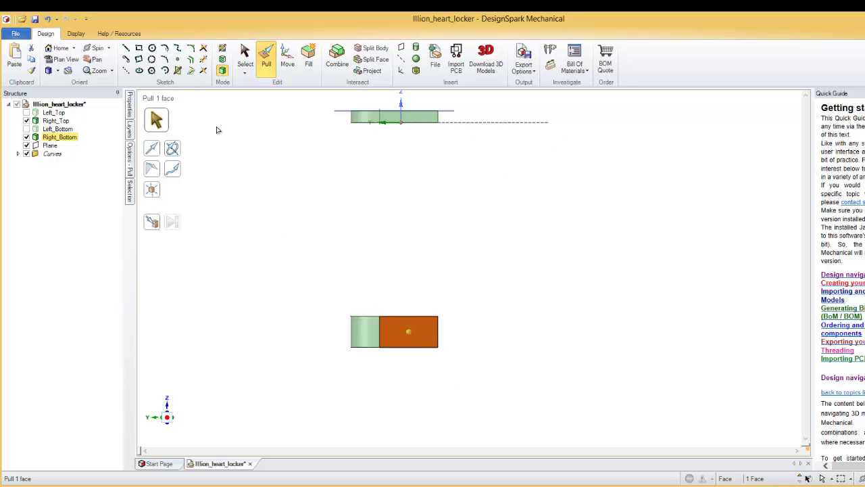
pyautogui.click(152, 47)
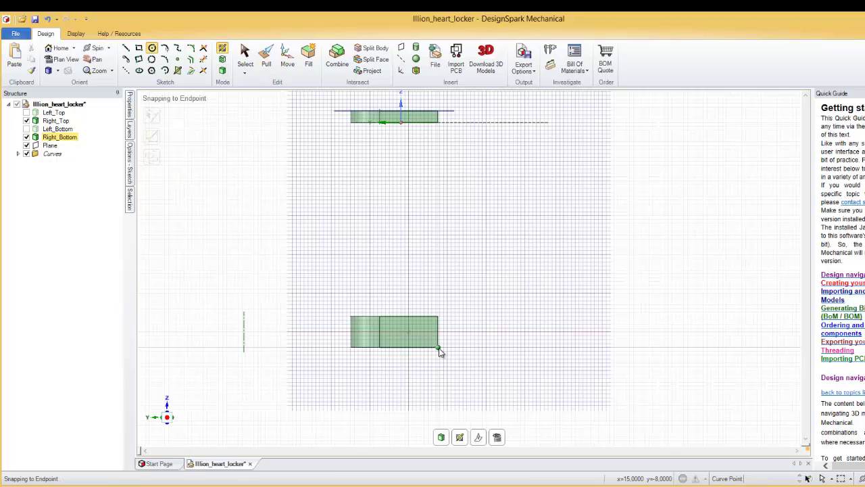
pyautogui.click(438, 347)
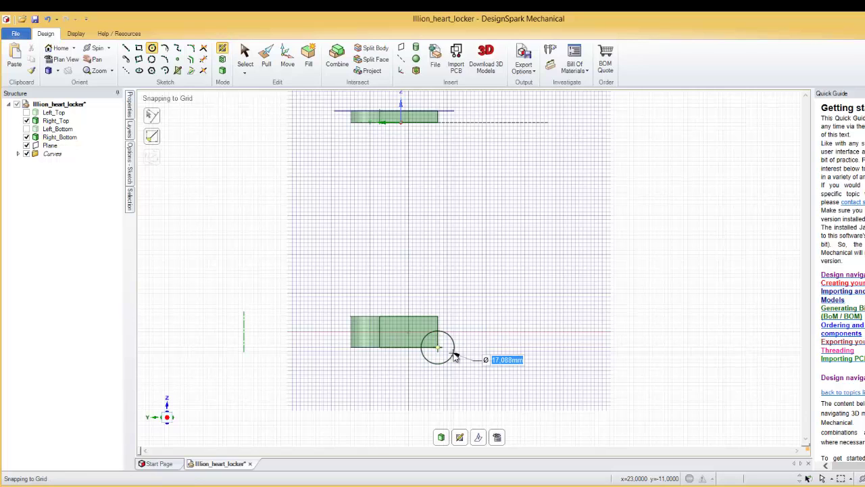
pyautogui.write('8')
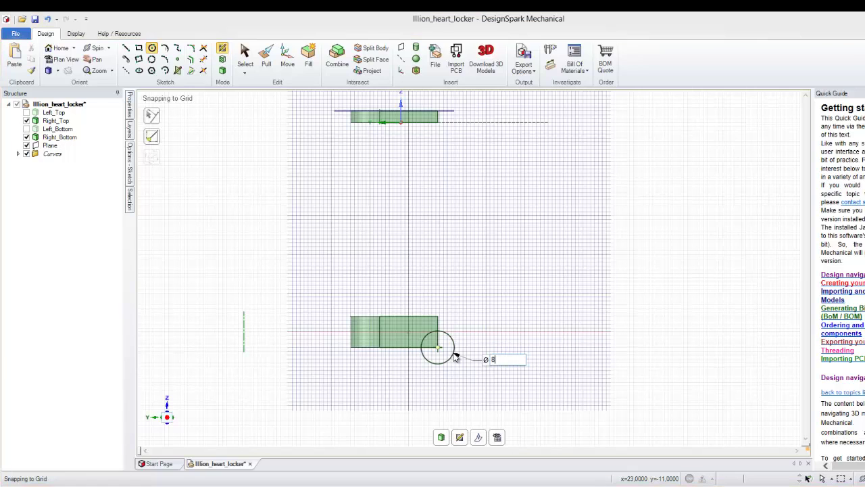
pyautogui.press('Return')
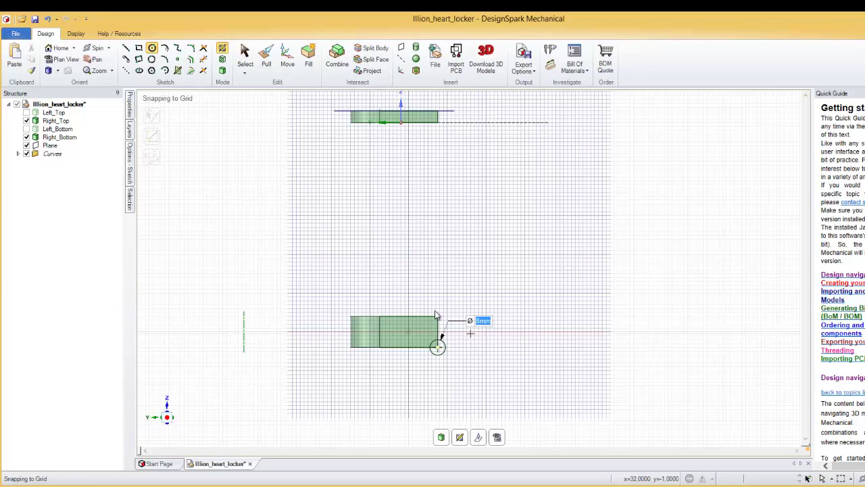
# - Move the circle 11 mm upward along the tip edge of the flat side face
pyautogui.click(286, 54)
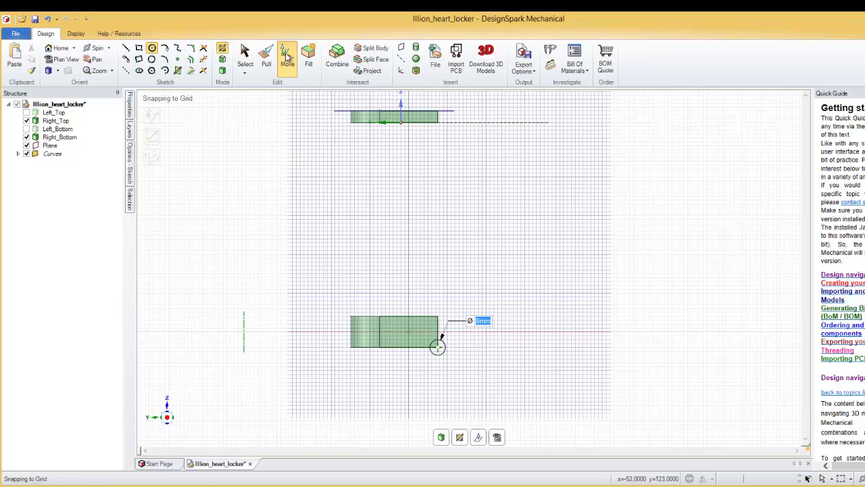
pyautogui.click(439, 348)
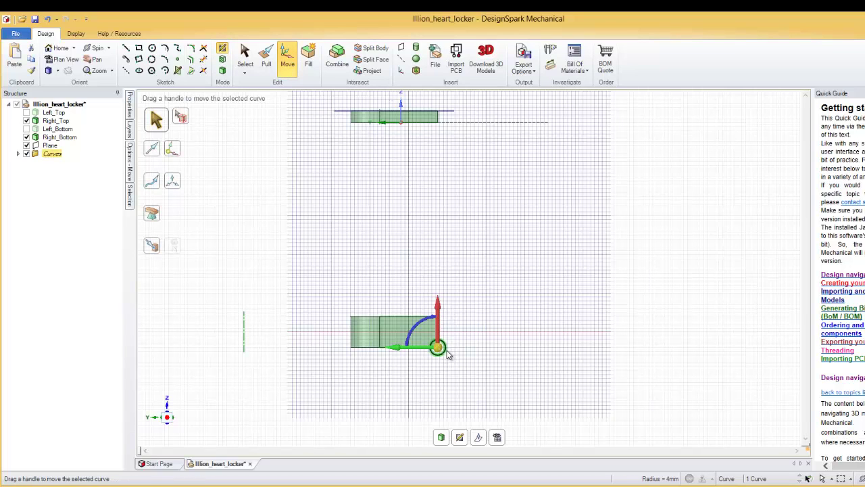
pyautogui.scroll(3, 443, 357)
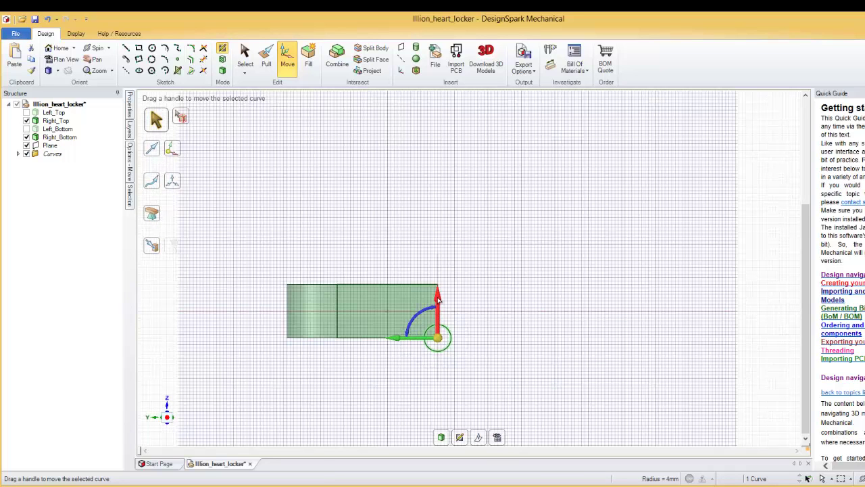
pyautogui.moveTo(438, 297); pyautogui.dragTo(439, 288)
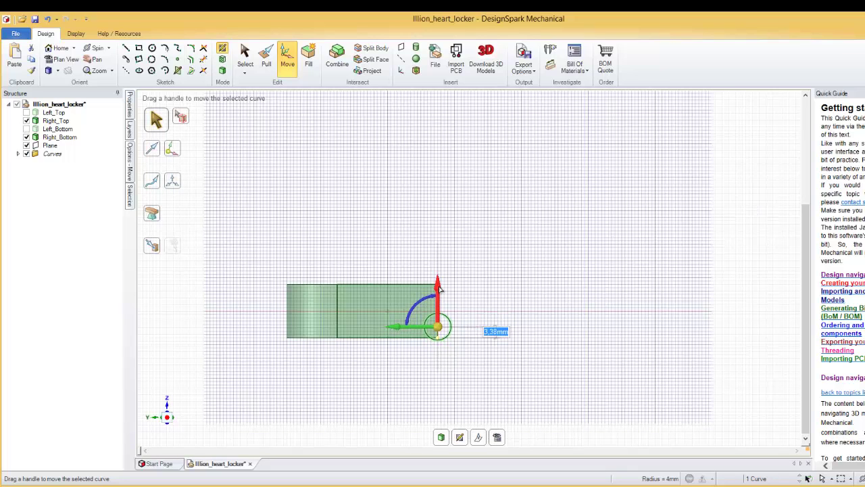
pyautogui.write('11')
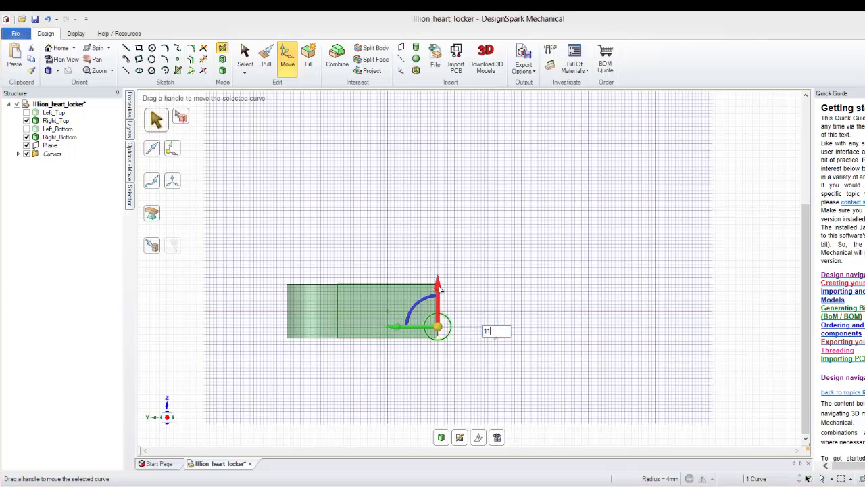
pyautogui.press('Return')
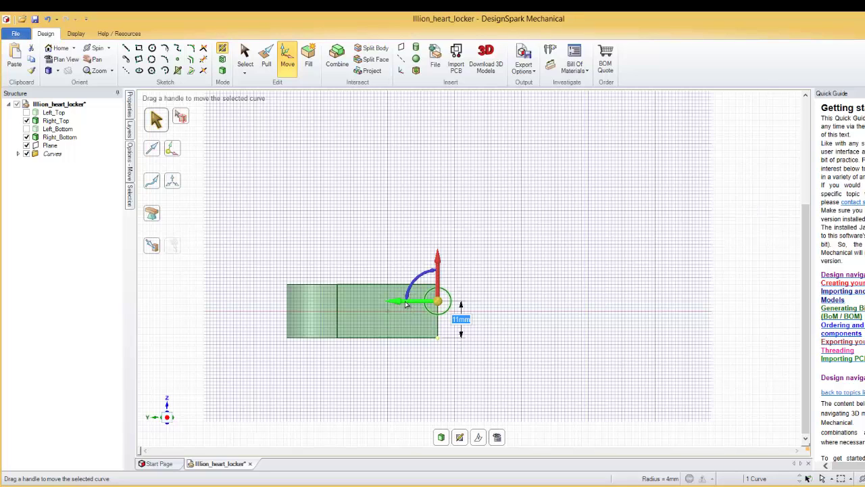
# - Move the circle 15 mm horizontally from the tip edge toward the middle of the flat side face
pyautogui.moveTo(406, 304); pyautogui.dragTo(389, 304)
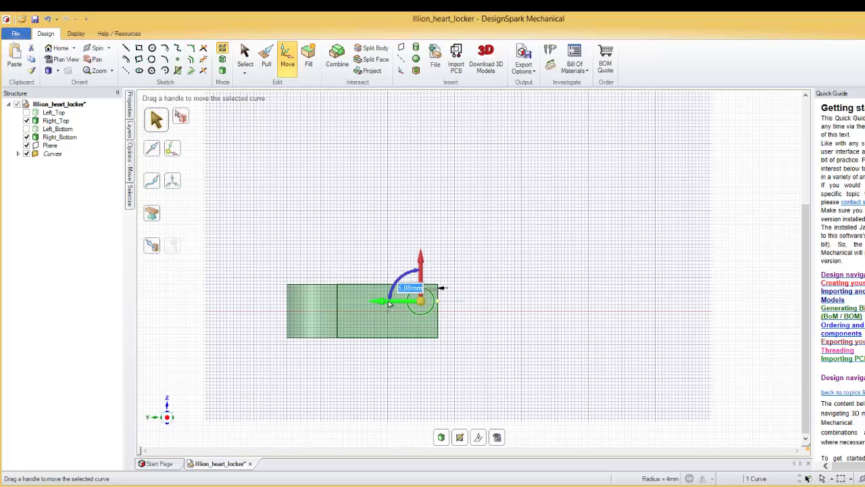
pyautogui.write('1')
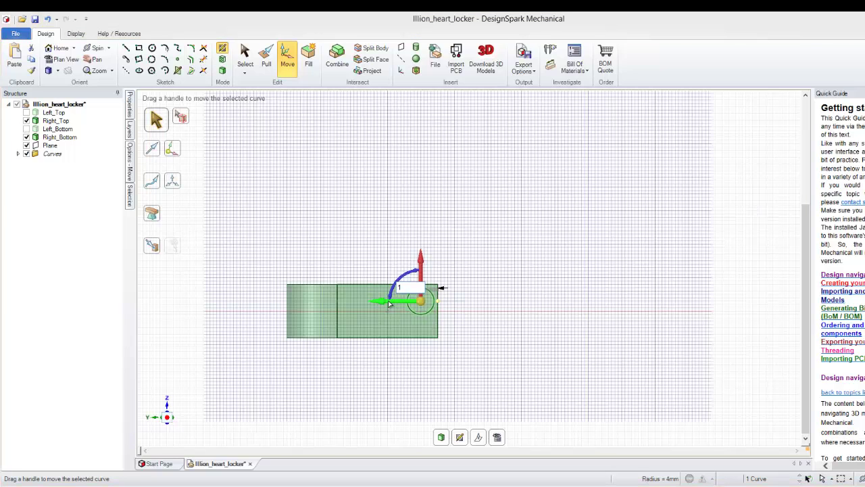
pyautogui.write('5')
pyautogui.press('Return')
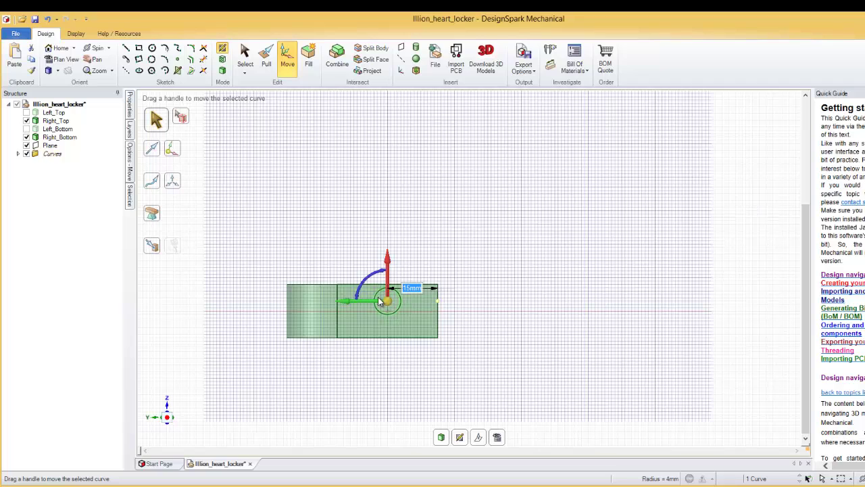
# - Pull the circular face 10,5 mm into Right_Bottom to cut a round hole in its flat side
pyautogui.click(60, 49)
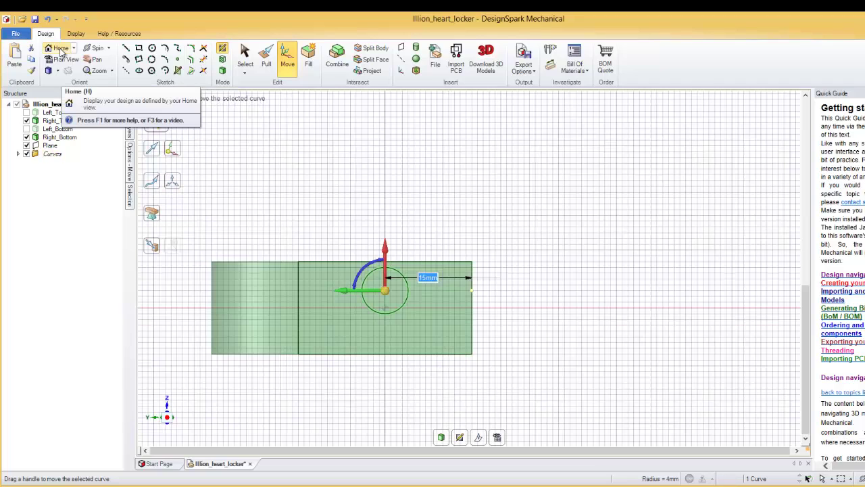
pyautogui.click(61, 50)
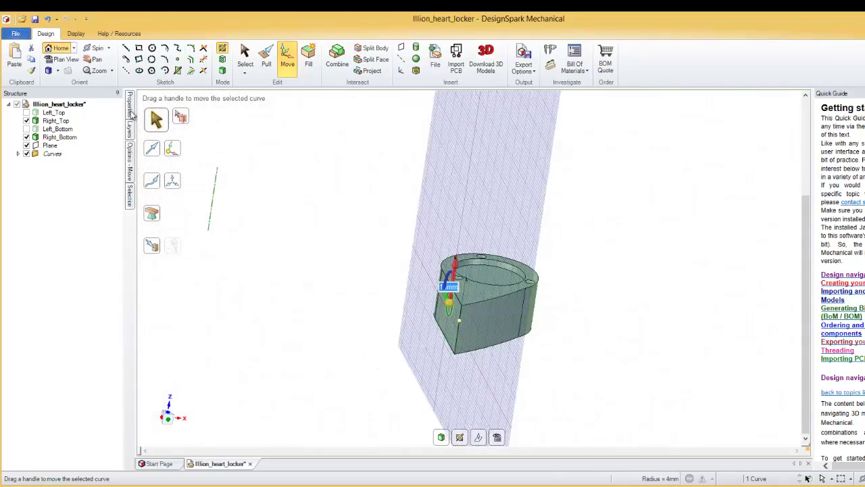
pyautogui.click(265, 60)
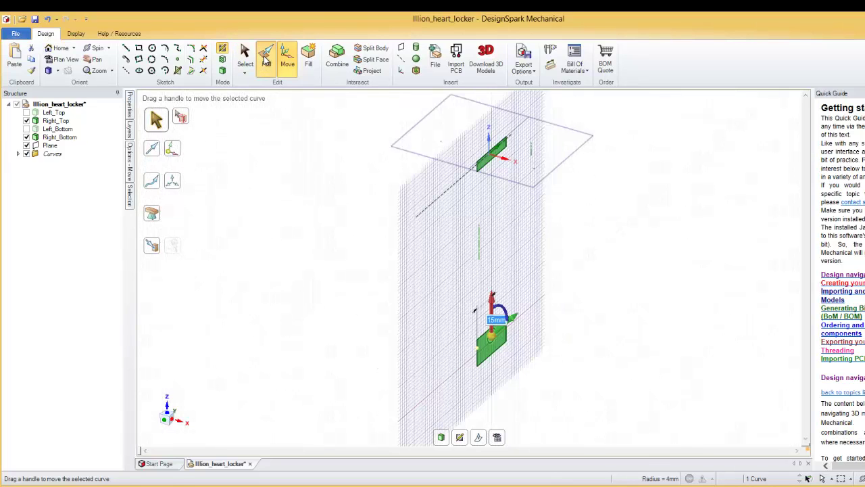
pyautogui.moveTo(344, 336); pyautogui.dragTo(467, 368, button='middle')
pyautogui.click(387, 309)
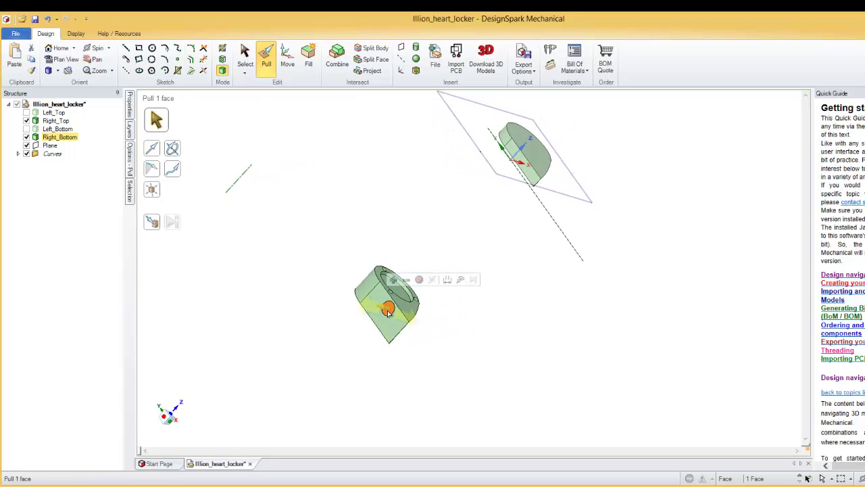
pyautogui.moveTo(383, 310); pyautogui.dragTo(400, 313)
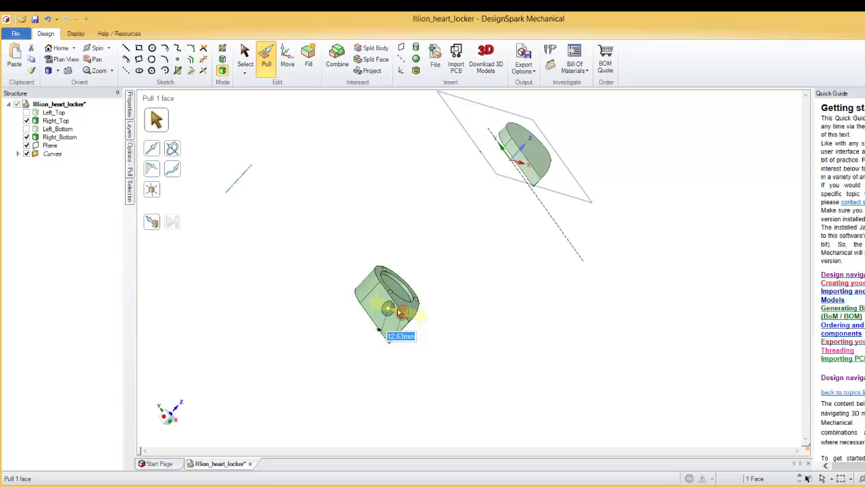
pyautogui.write('1')
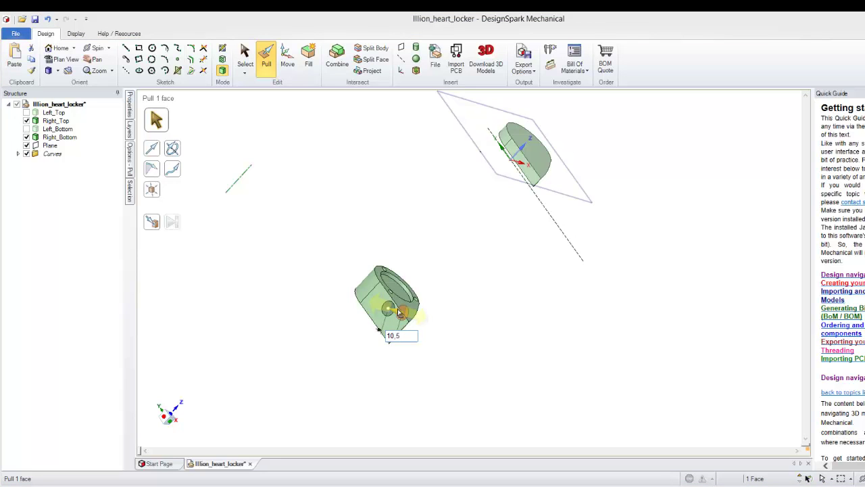
pyautogui.write('0,5')
pyautogui.press('Return')
# - Try a 1 mm shell on Right_Bottom that opens its large underside face, and undo the shell
pyautogui.moveTo(401, 312); pyautogui.dragTo(446, 357, button='middle')
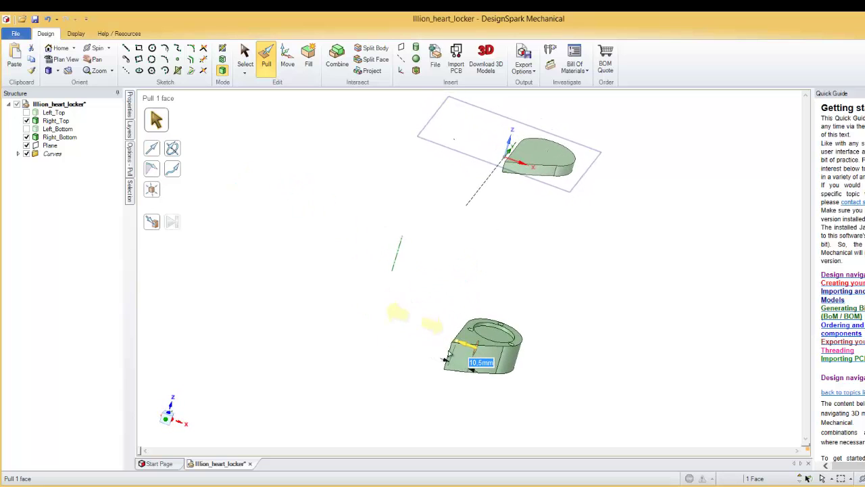
pyautogui.scroll(5, 482, 346)
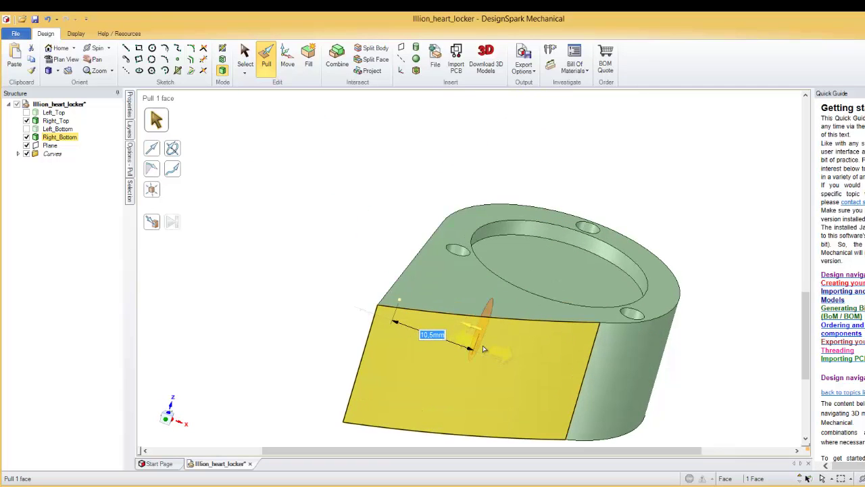
pyautogui.scroll(3, 482, 345)
pyautogui.moveTo(253, 324); pyautogui.dragTo(679, 199, button='middle')
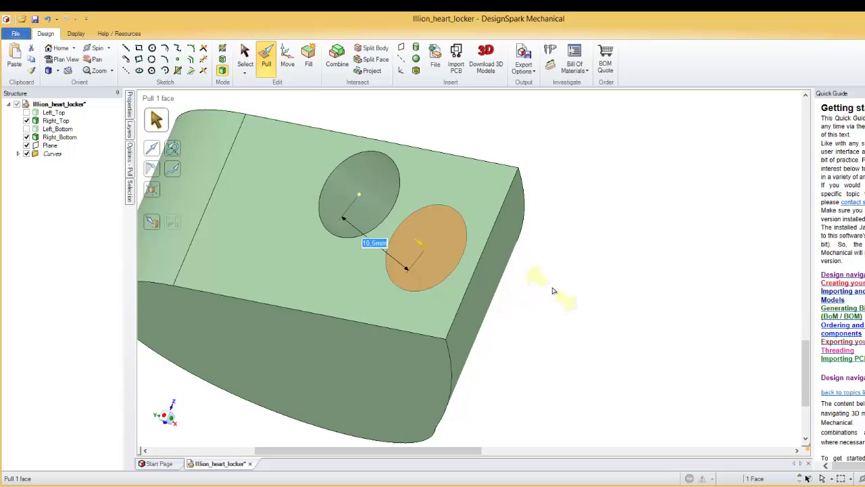
pyautogui.moveTo(552, 290); pyautogui.dragTo(633, 195, button='middle')
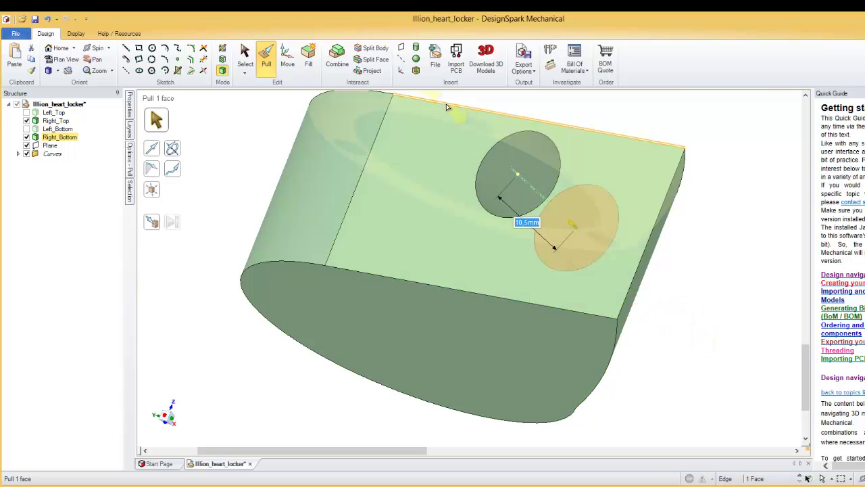
pyautogui.click(417, 71)
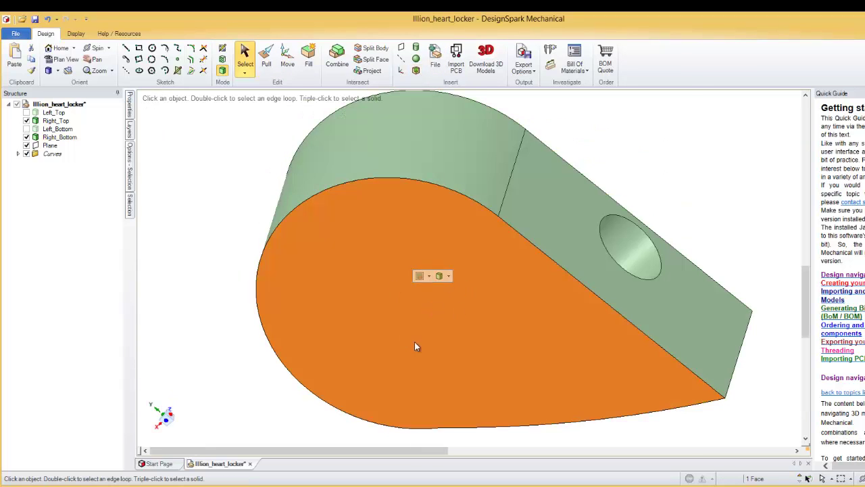
pyautogui.click(416, 71)
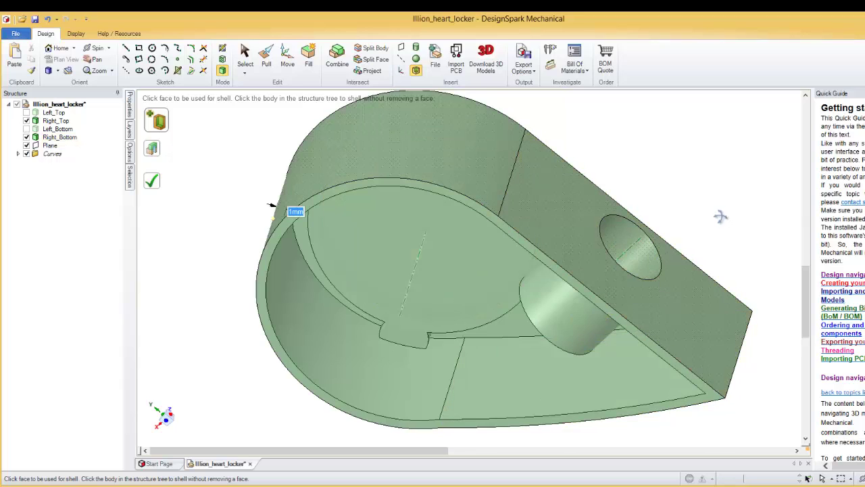
pyautogui.moveTo(720, 217)
pyautogui.mouseDown(button='middle')
pyautogui.moveTo(746, 173)
pyautogui.moveTo(720, 222)
pyautogui.moveTo(689, 248)
pyautogui.moveTo(728, 198)
pyautogui.moveTo(718, 220)
pyautogui.mouseUp(button='middle')
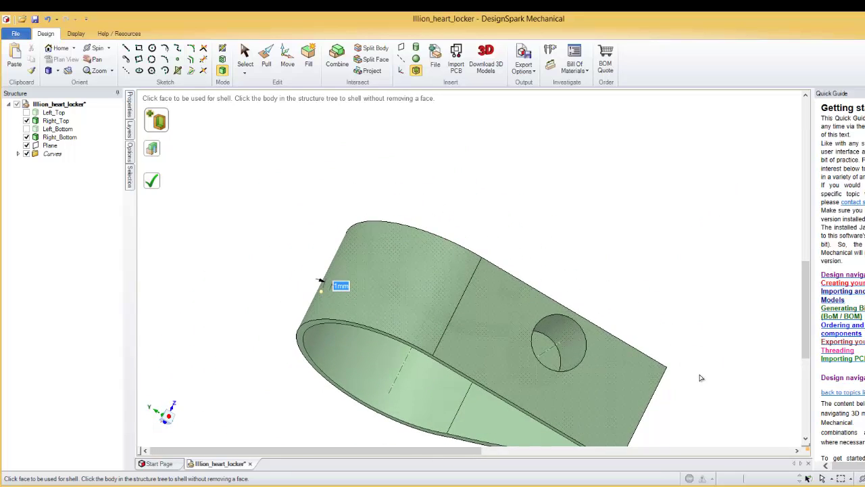
pyautogui.moveTo(701, 378); pyautogui.dragTo(646, 457, button='middle')
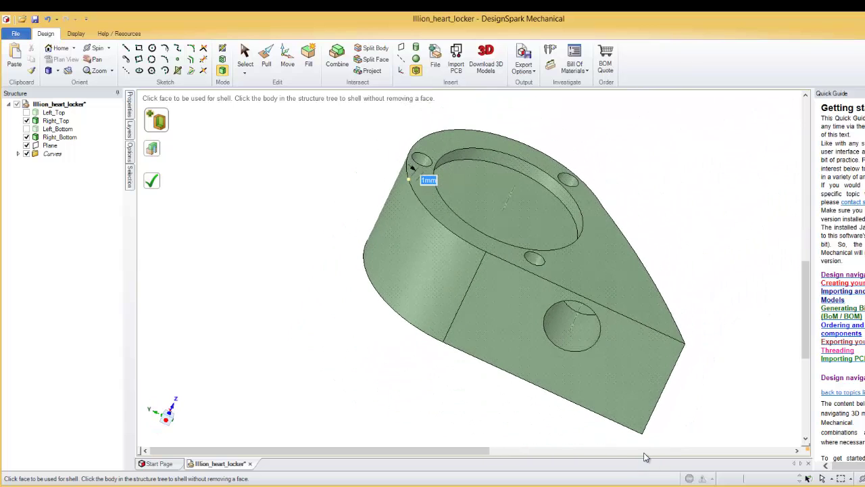
pyautogui.click(47, 20)
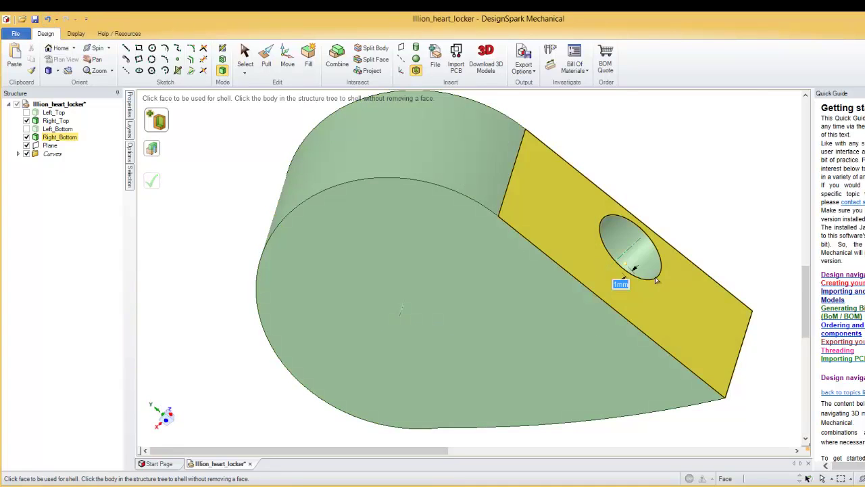
# - Show the Left_Top and Left_Bottom bodies and hide Right_Top and Right_Bottom
pyautogui.hotkey('ctrl', 'z')
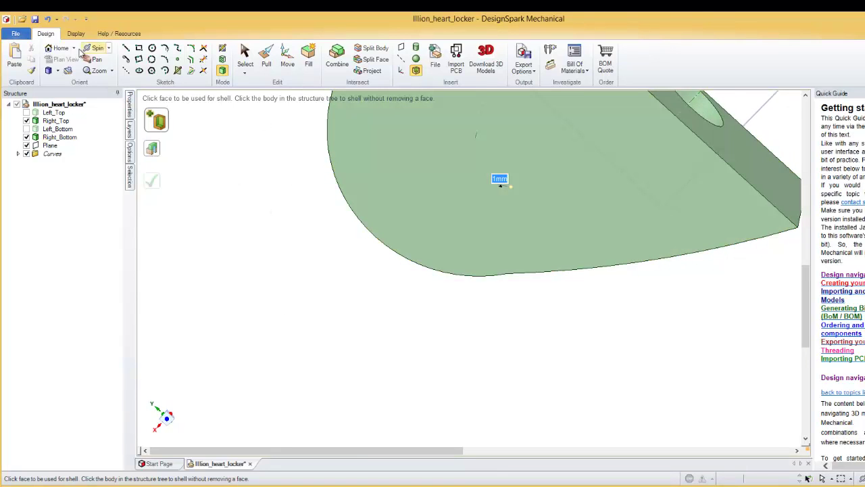
pyautogui.click(57, 48)
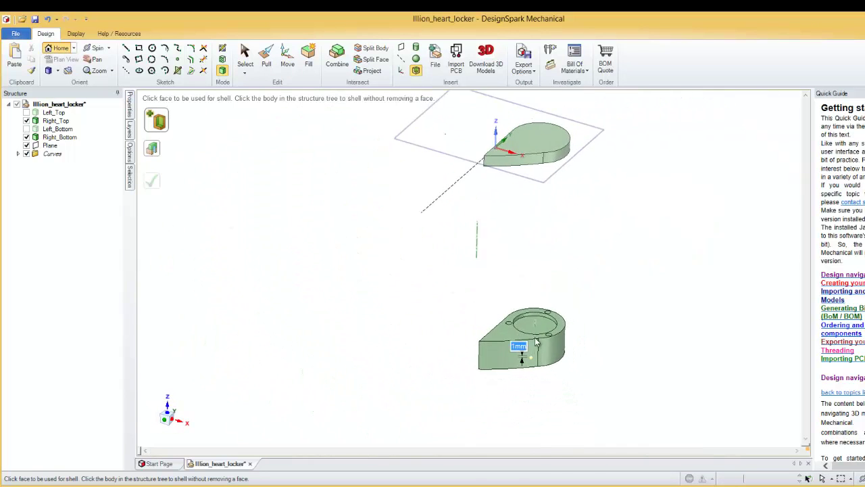
pyautogui.click(27, 129)
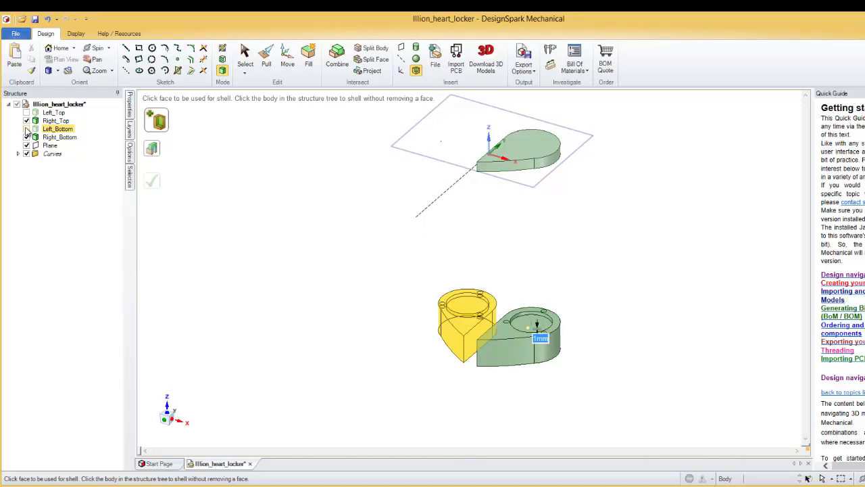
pyautogui.click(27, 112)
pyautogui.click(27, 120)
pyautogui.click(26, 137)
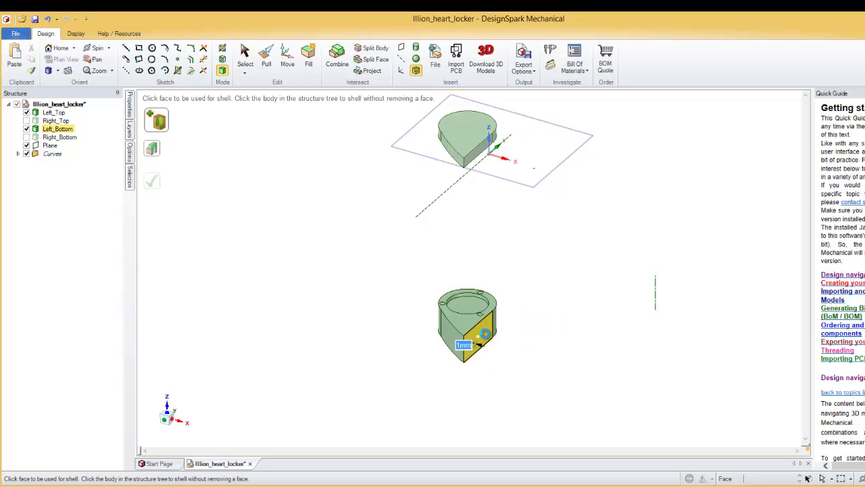
# - Try a 1 mm shell on Left_Bottom that opens its flat side face, and undo the shell
pyautogui.click(477, 343)
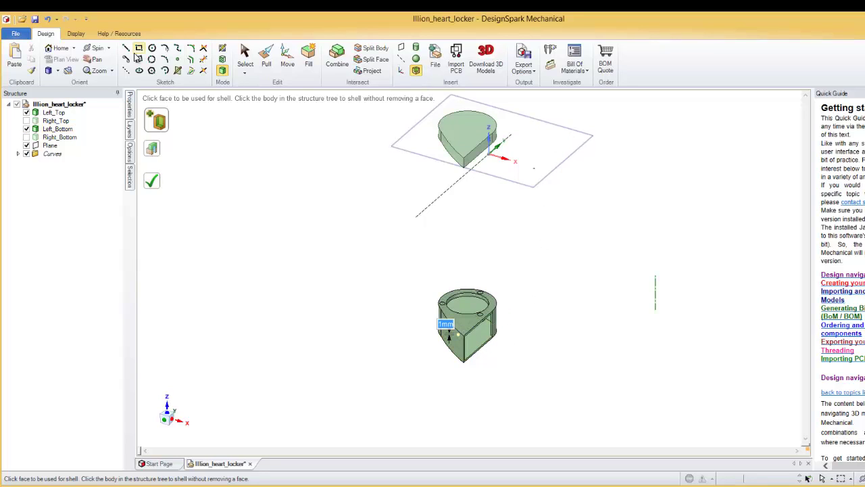
pyautogui.click(47, 21)
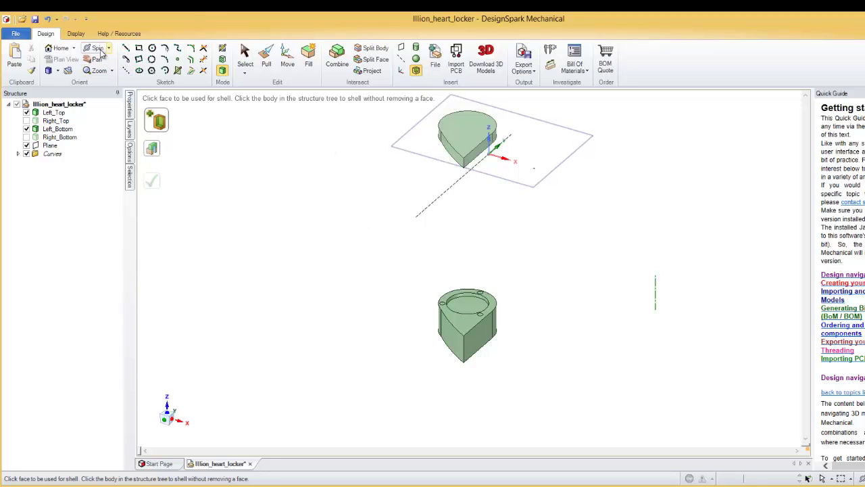
# - Sketch a 7,5 mm diameter circle on Left_Bottom's flat side face, centred on the lower corner at the tip edge
pyautogui.click(245, 55)
pyautogui.click(481, 347)
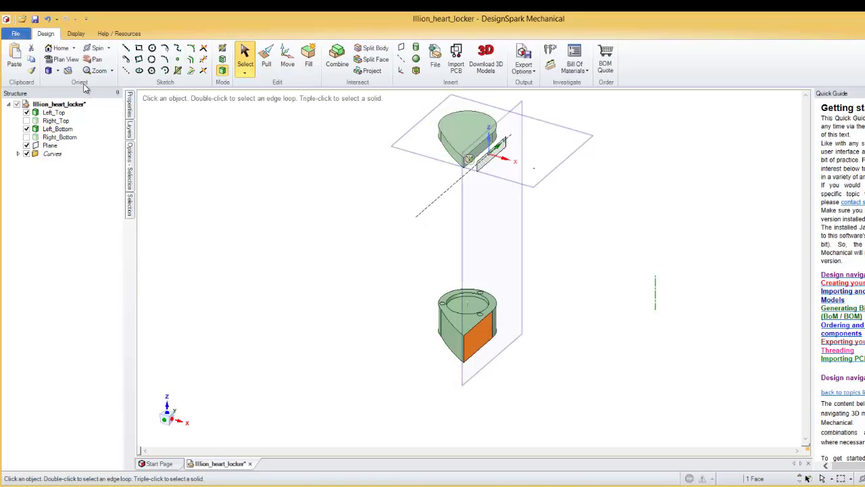
pyautogui.click(61, 59)
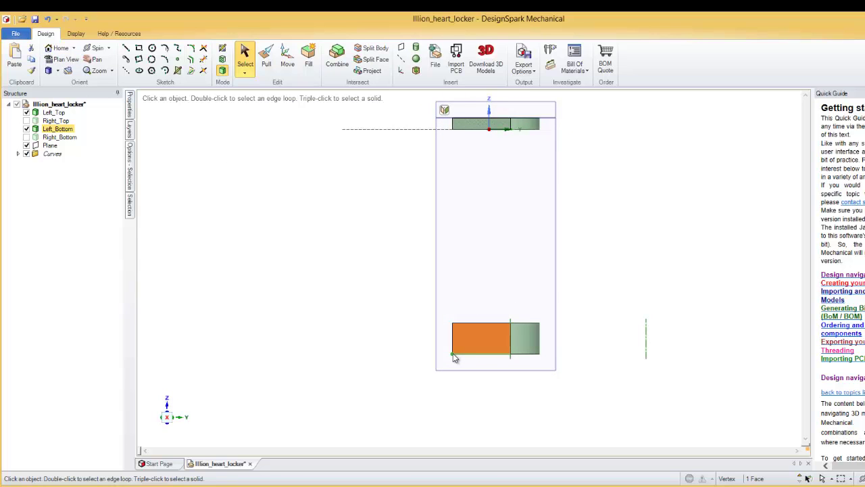
pyautogui.click(153, 48)
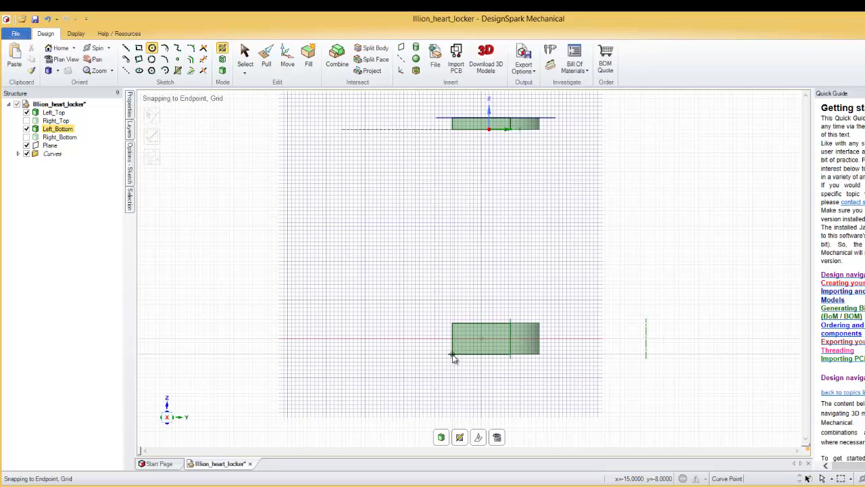
pyautogui.scroll(3, 453, 357)
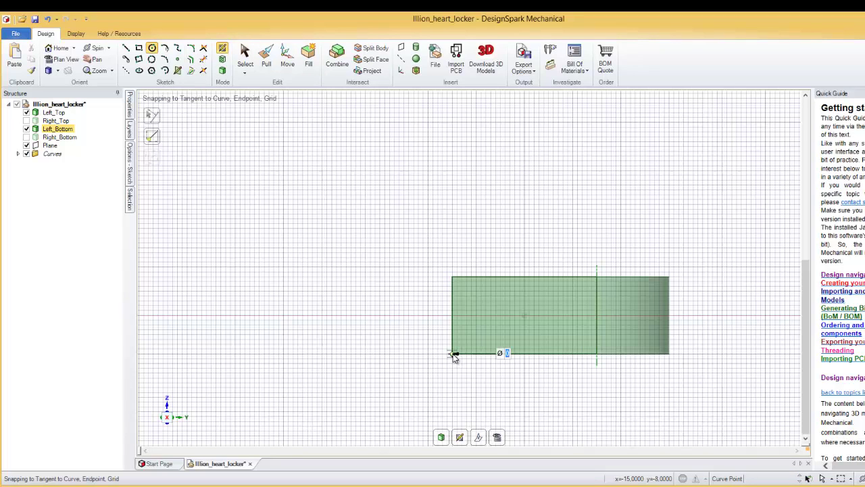
pyautogui.click(452, 353)
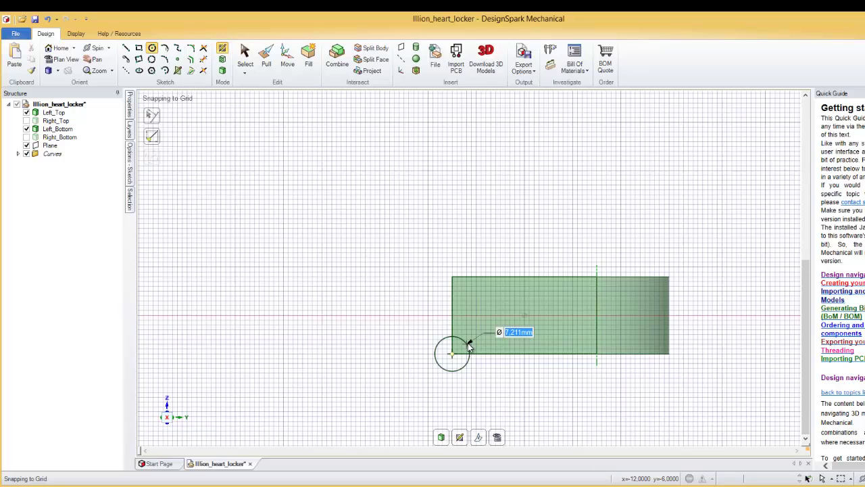
pyautogui.write('7.5')
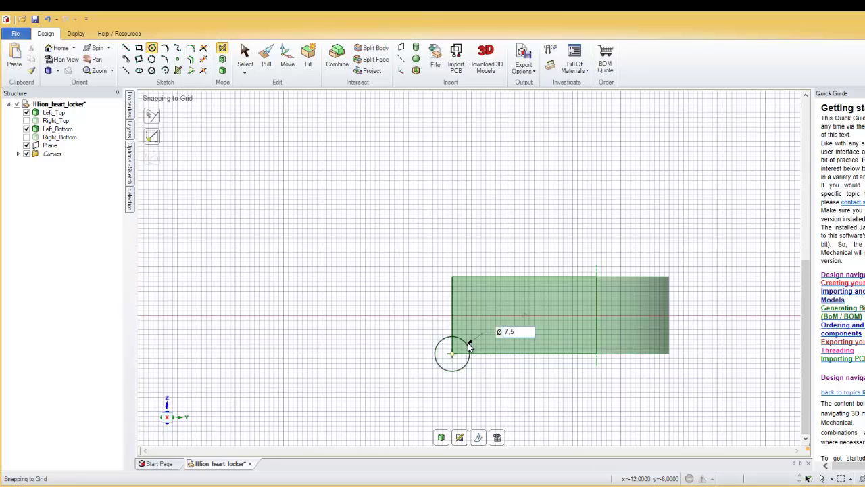
pyautogui.press('Return')
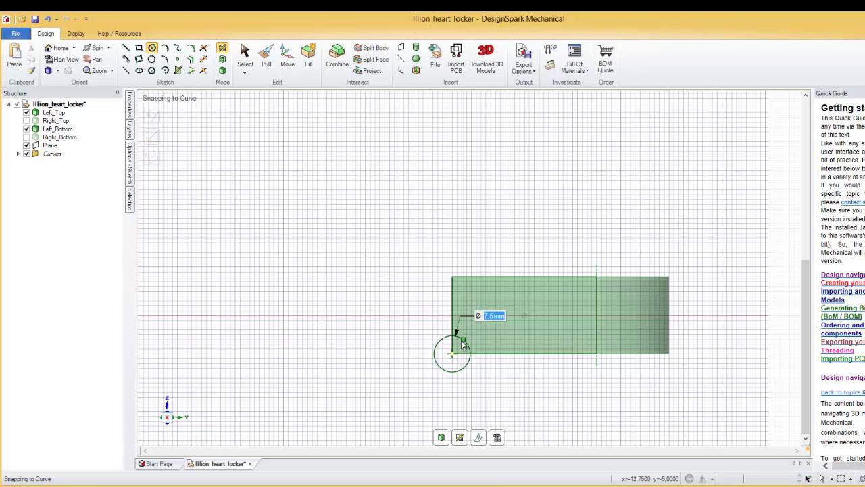
# - Move the circle 11 mm upward along the tip edge of Left_Bottom's flat side face
pyautogui.click(291, 63)
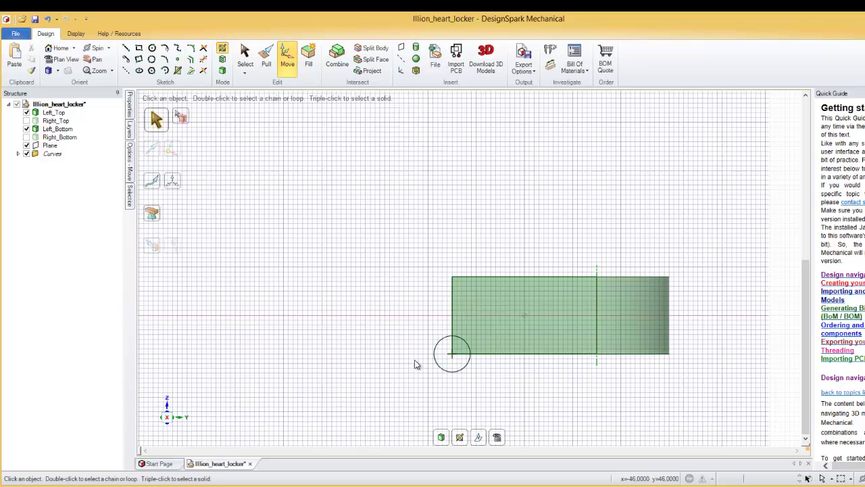
pyautogui.click(460, 341)
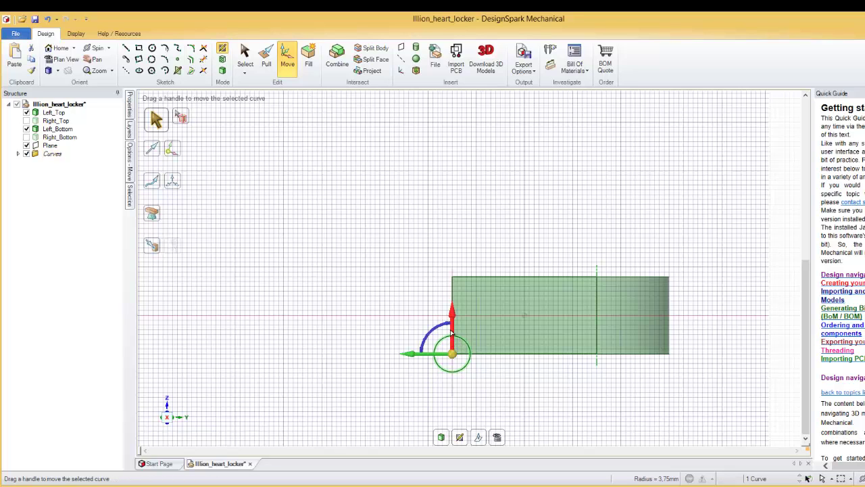
pyautogui.moveTo(454, 328); pyautogui.dragTo(452, 286)
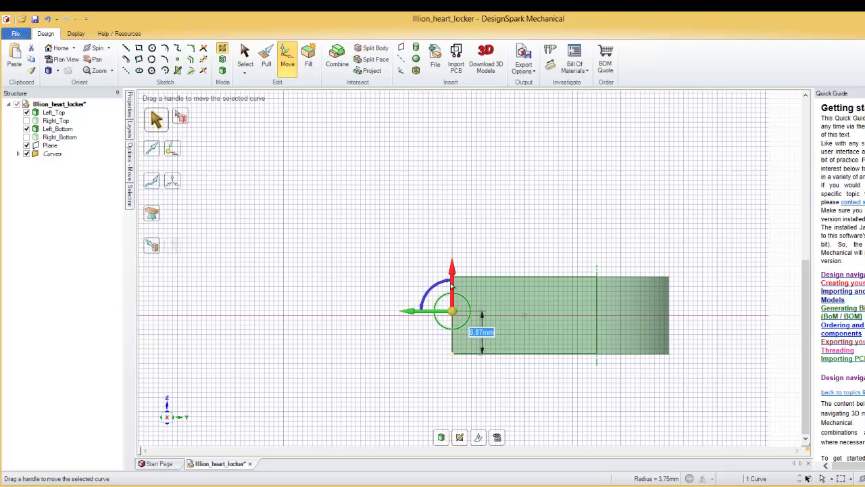
pyautogui.write('11')
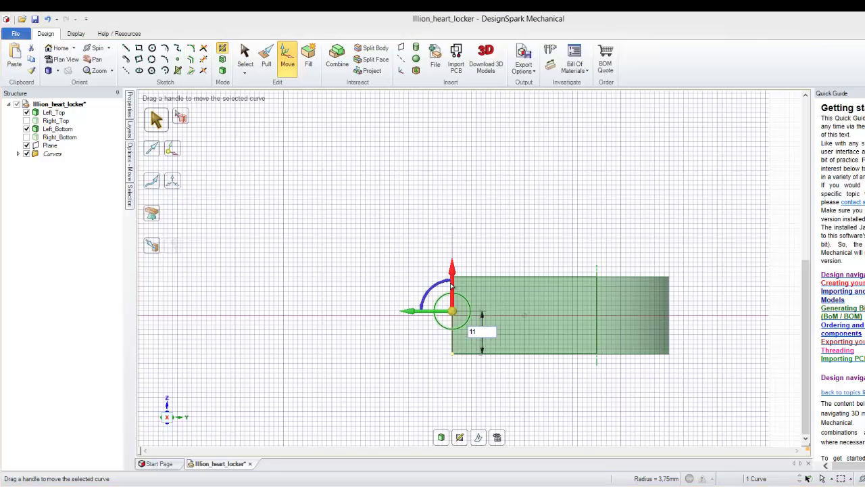
pyautogui.press('Return')
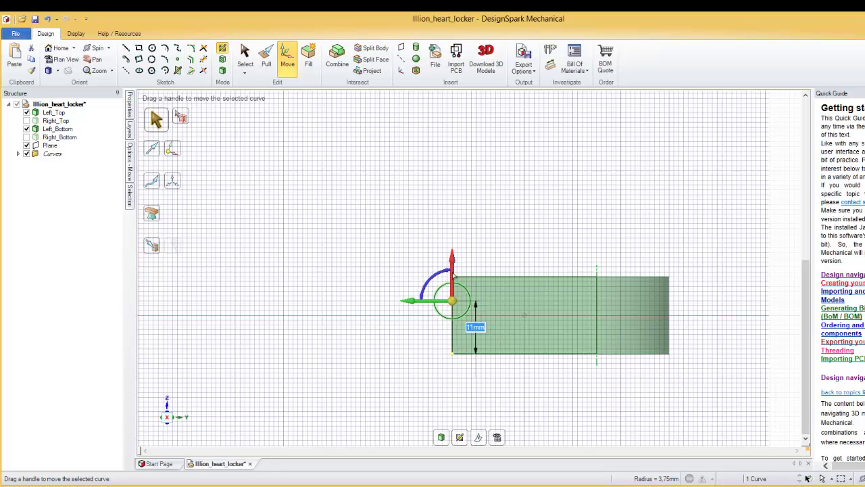
# - Move the circle 15 mm horizontally from the tip edge toward the middle of Left_Bottom's flat side face
pyautogui.scroll(-3, 463, 310)
pyautogui.scroll(-2, 463, 311)
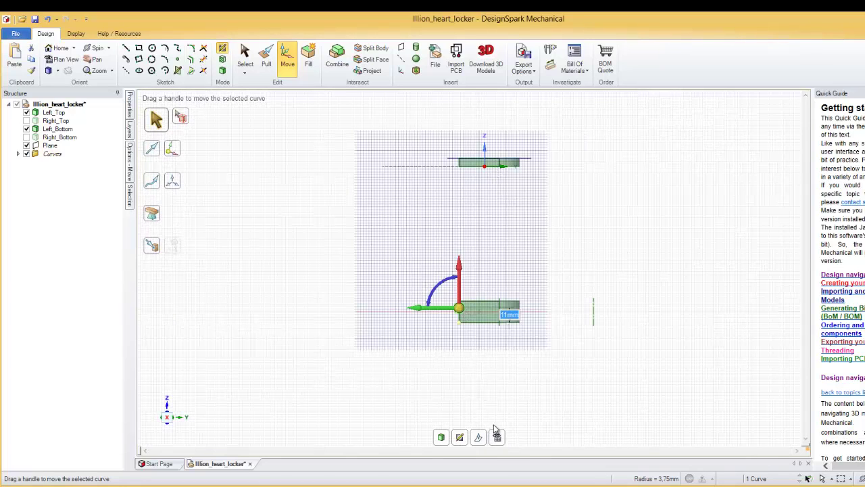
pyautogui.scroll(1, 546, 372)
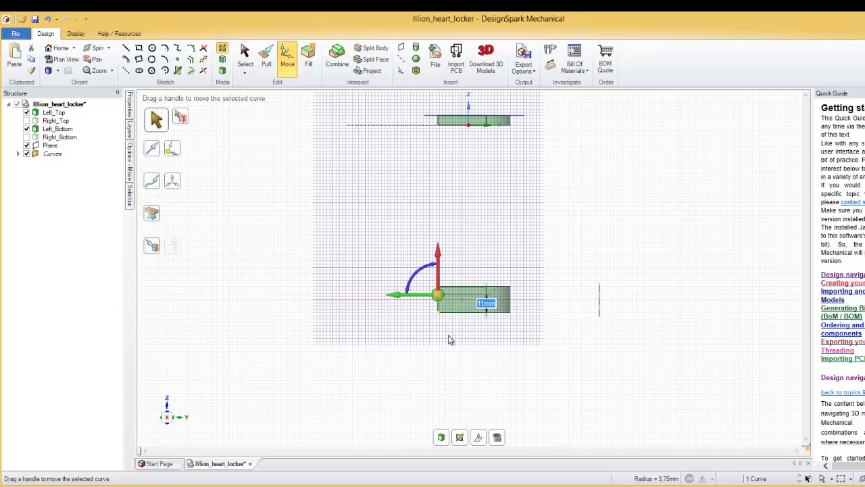
pyautogui.scroll(3, 448, 337)
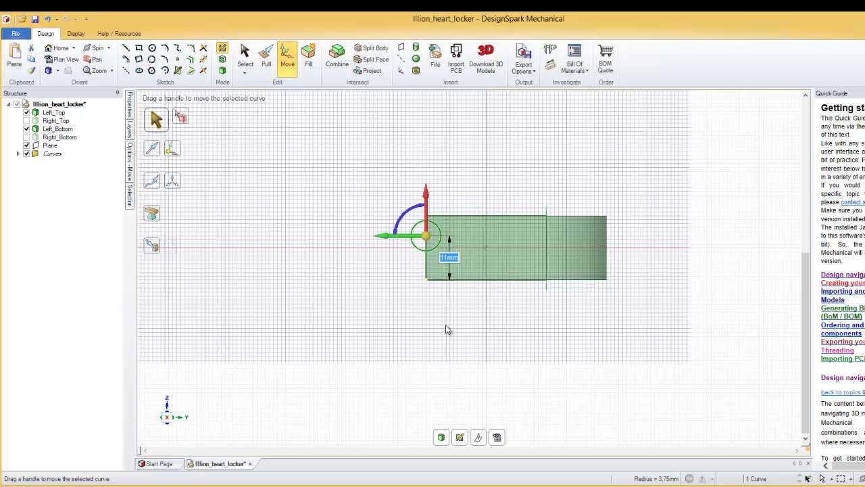
pyautogui.scroll(1, 445, 324)
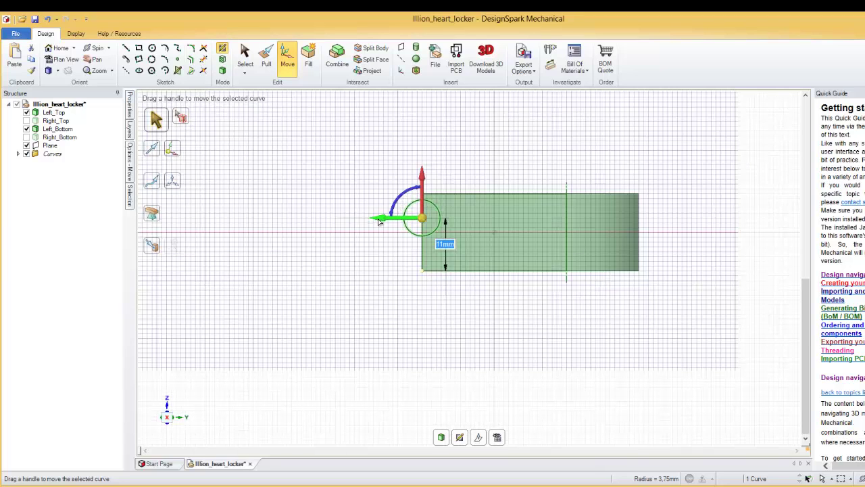
pyautogui.moveTo(379, 221); pyautogui.dragTo(428, 223)
pyautogui.write('1')
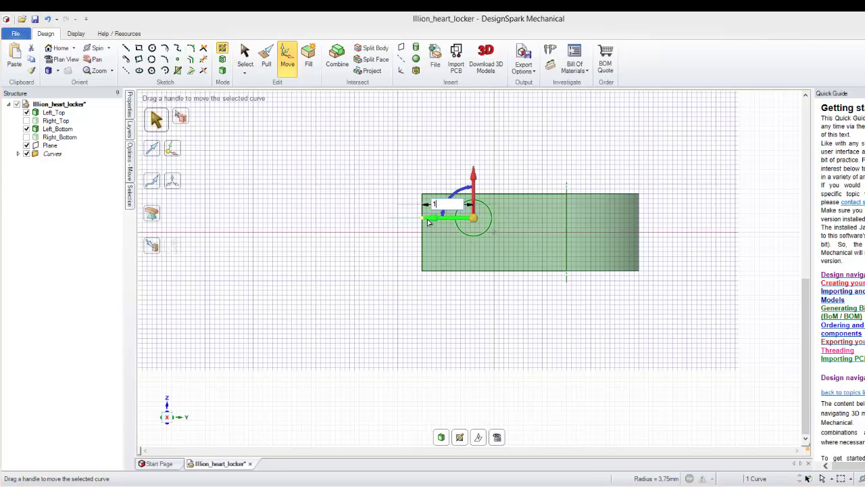
pyautogui.write('5')
pyautogui.press('Return')
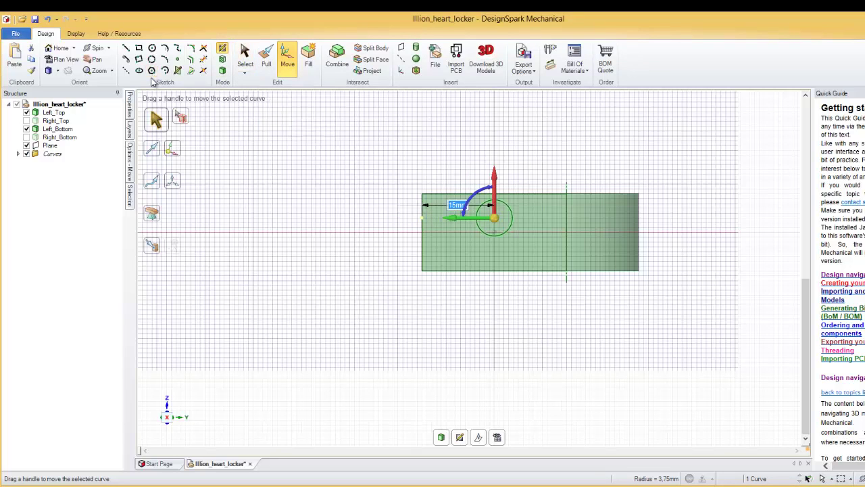
# - Pull the circular face 3 mm outward from Left_Bottom's flat side to form a round peg
pyautogui.click(60, 48)
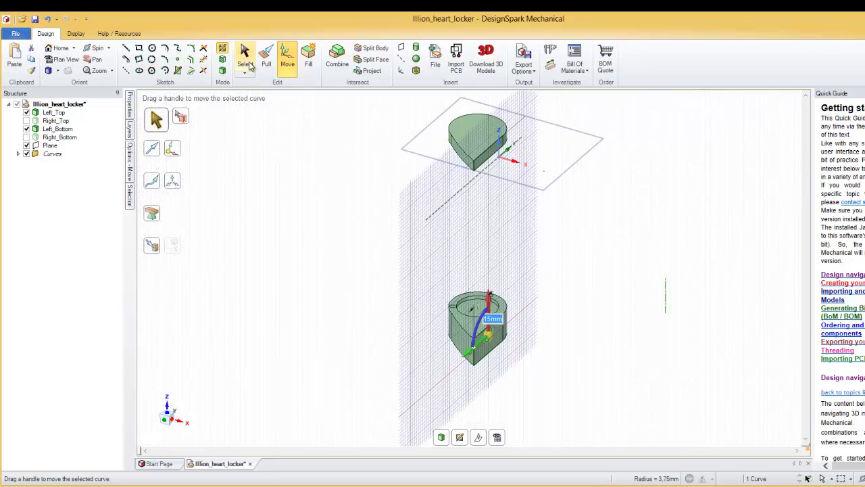
pyautogui.click(266, 58)
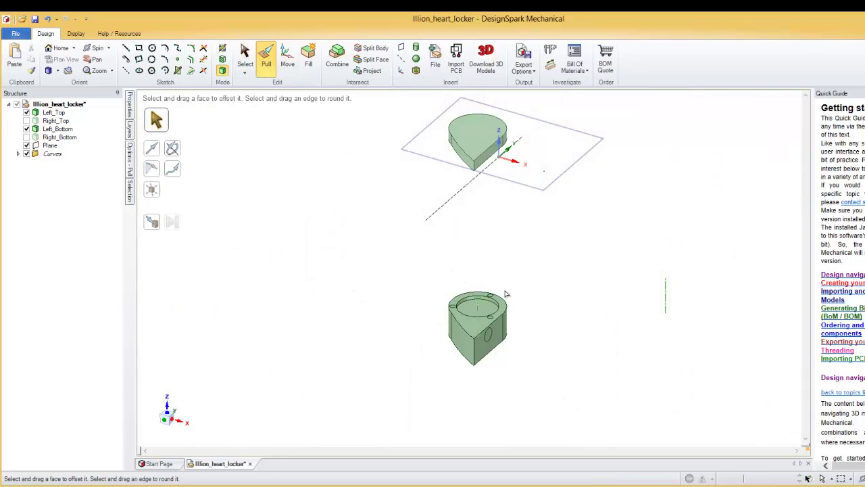
pyautogui.scroll(4, 499, 354)
pyautogui.scroll(2, 503, 337)
pyautogui.click(464, 318)
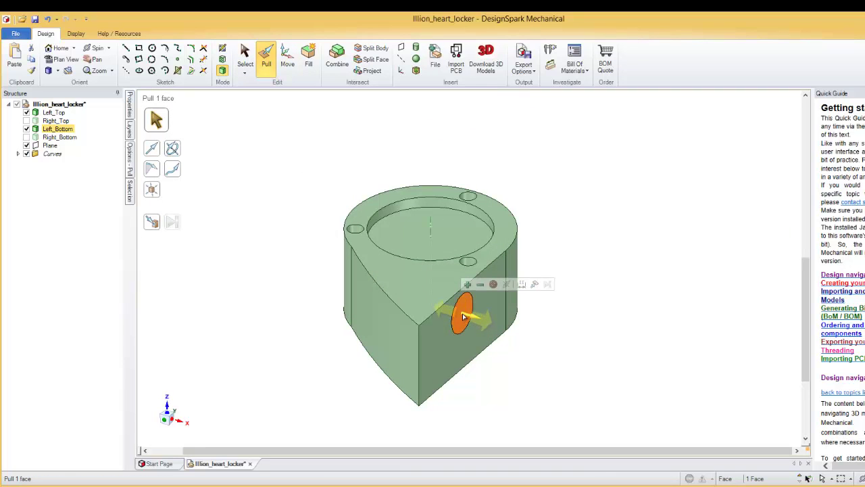
pyautogui.moveTo(465, 317); pyautogui.dragTo(471, 321)
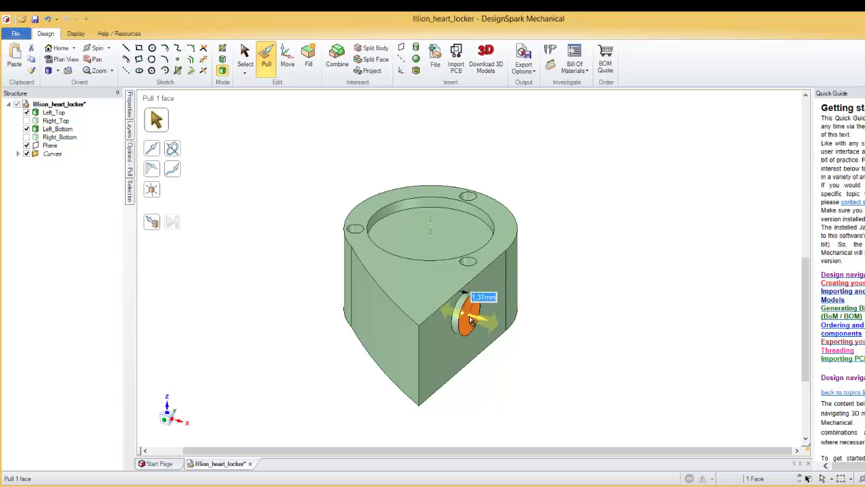
pyautogui.write('3')
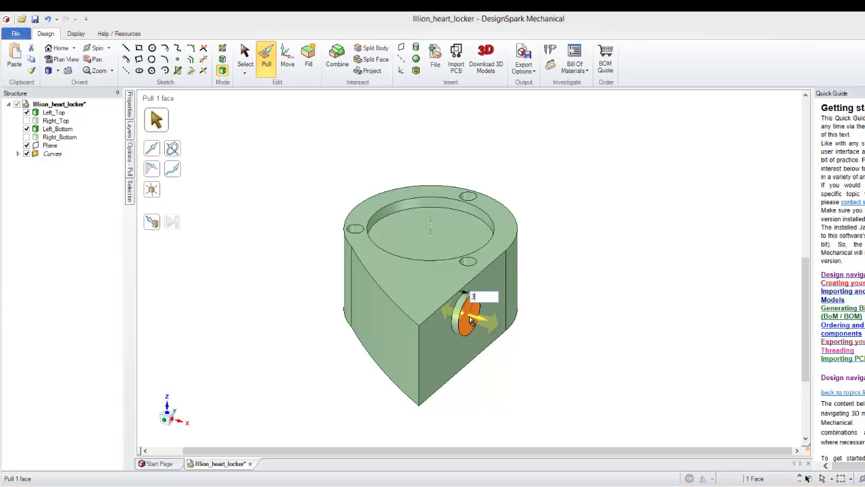
pyautogui.press('Return')
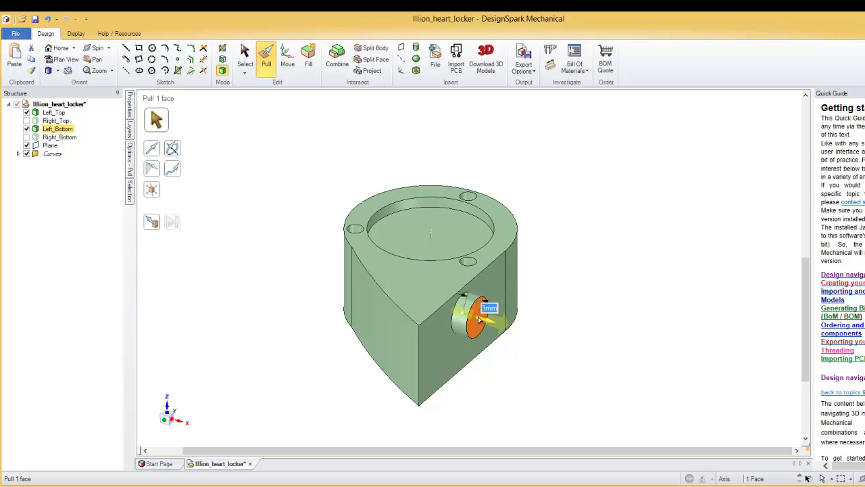
# - Sketch a 4 mm diameter circle on the peg's end face, concentric with the peg
pyautogui.click(62, 60)
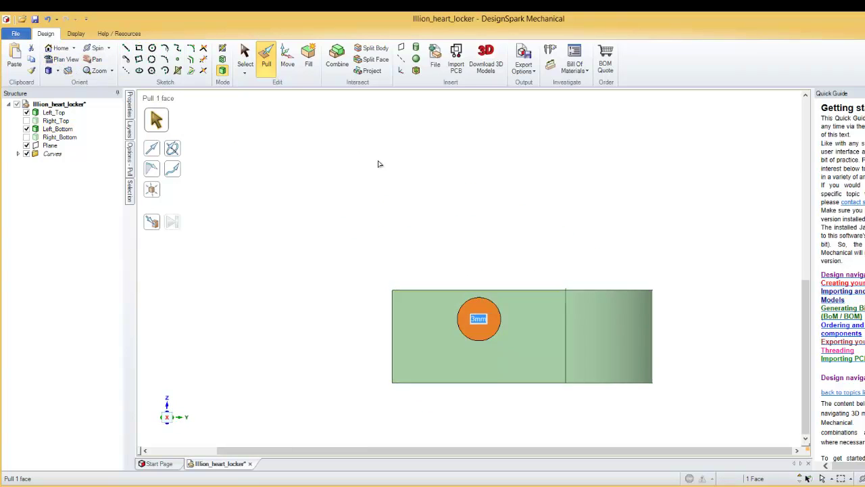
pyautogui.click(153, 48)
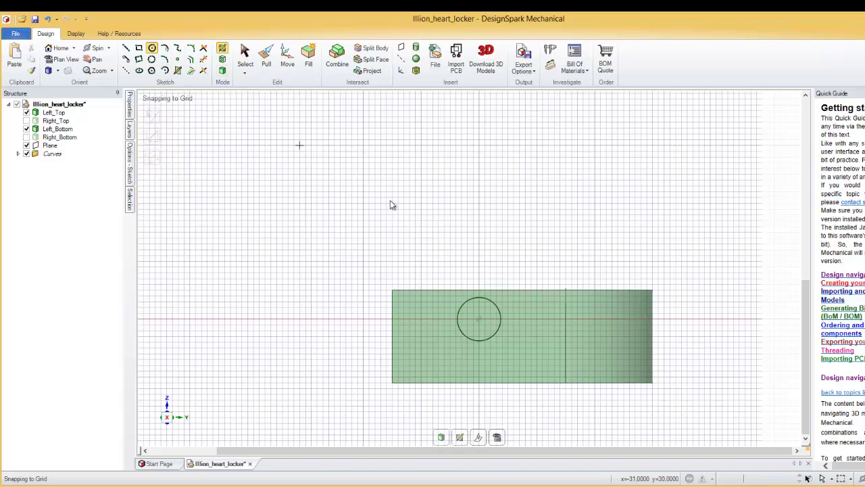
pyautogui.click(479, 320)
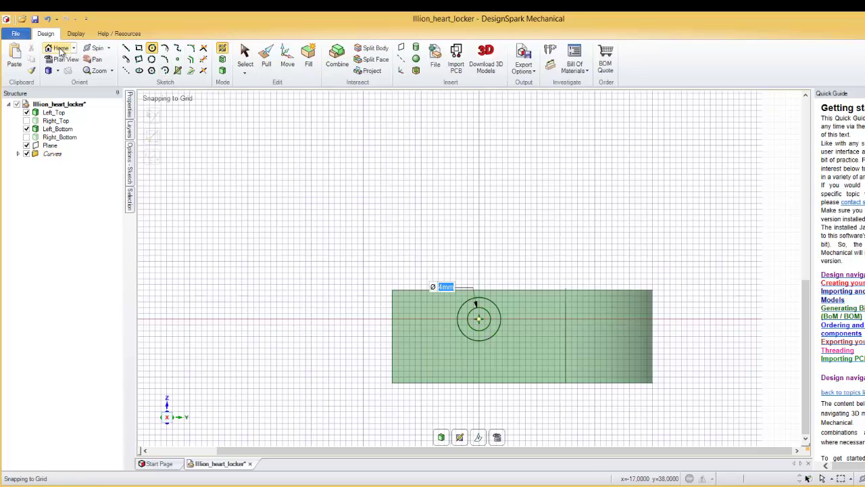
# - Pull the 4 mm circular face on the peg's end 5 mm outward to form a thinner pin
pyautogui.click(60, 48)
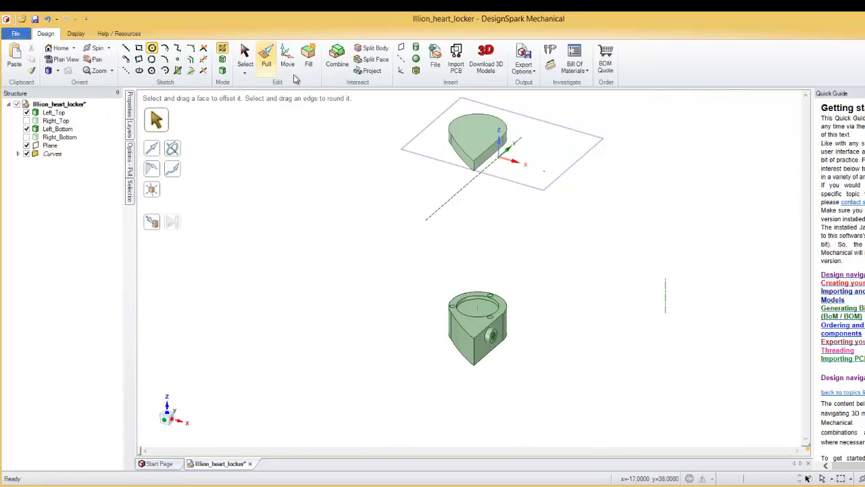
pyautogui.scroll(5, 505, 348)
pyautogui.click(504, 333)
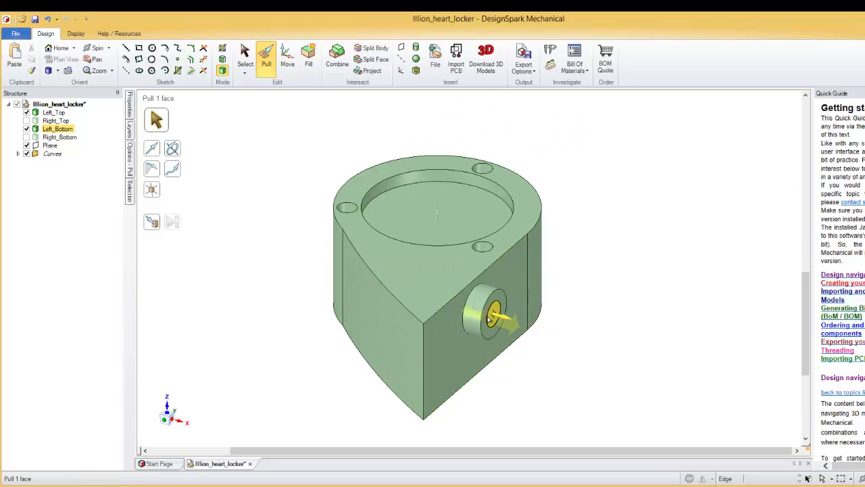
pyautogui.click(503, 319)
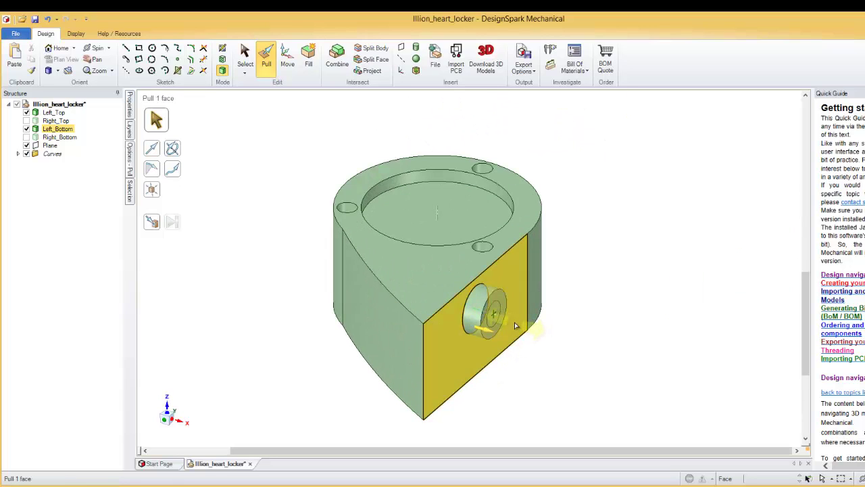
pyautogui.click(494, 319)
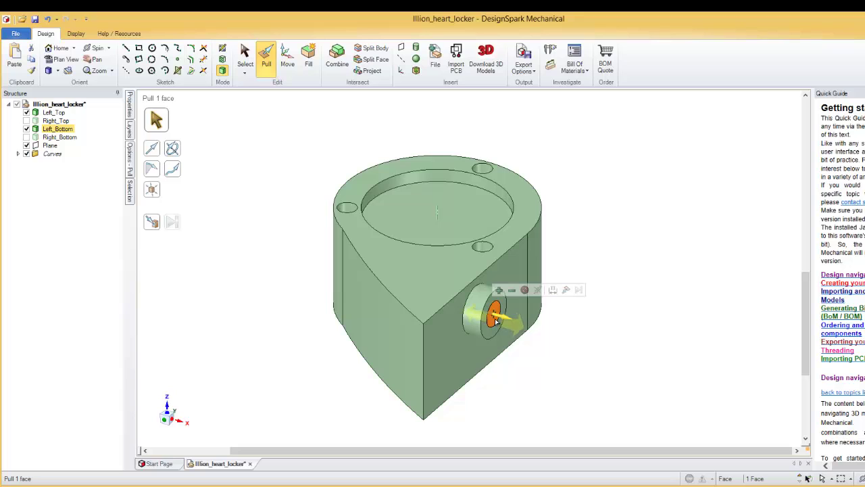
pyautogui.moveTo(497, 317); pyautogui.dragTo(523, 329)
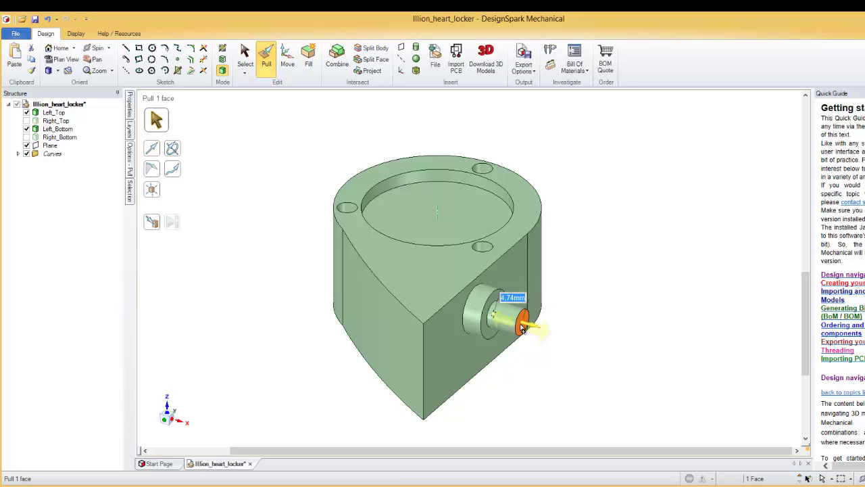
pyautogui.write('5')
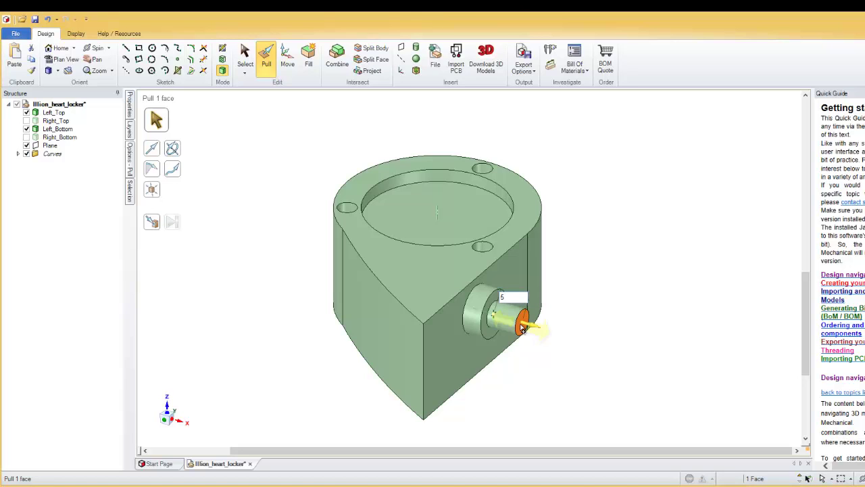
pyautogui.press('Return')
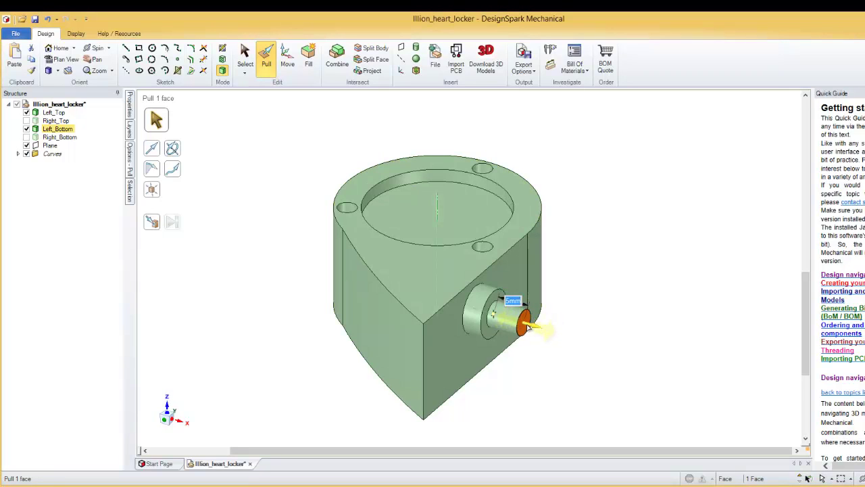
# - Sketch a 7.5 mm diameter circle in the plane of the pin's end face, concentric with the pin, and return to 3D
pyautogui.click(60, 49)
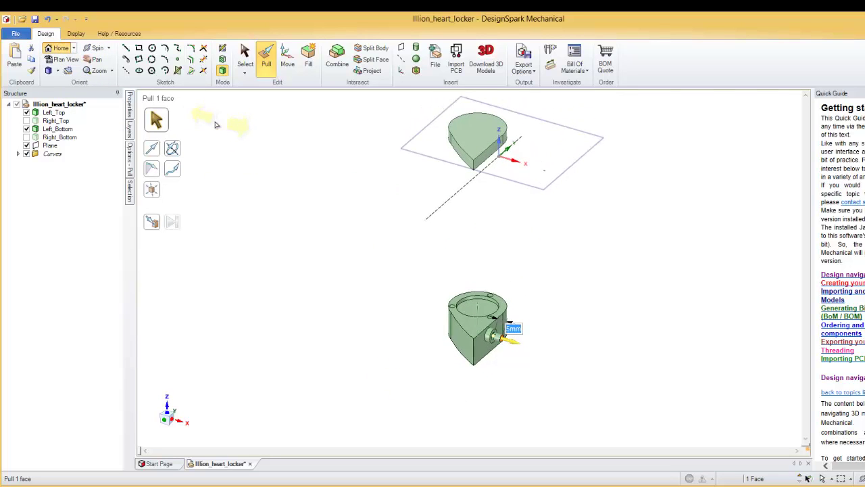
pyautogui.click(66, 58)
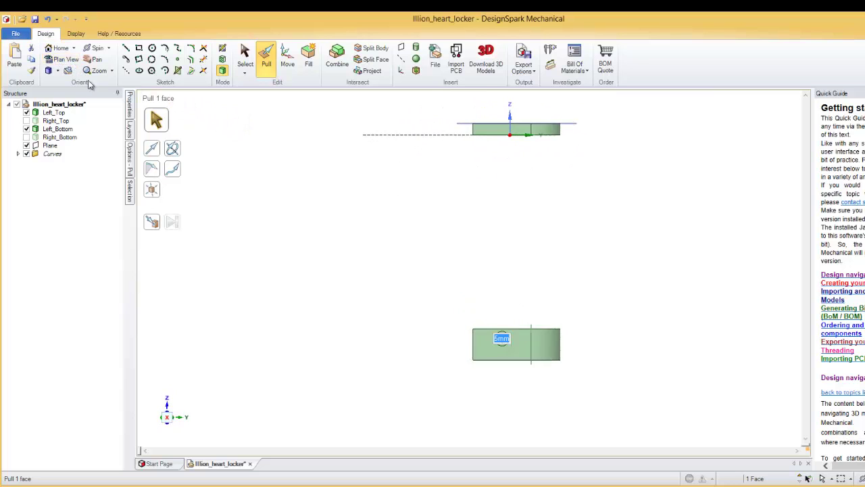
pyautogui.click(151, 48)
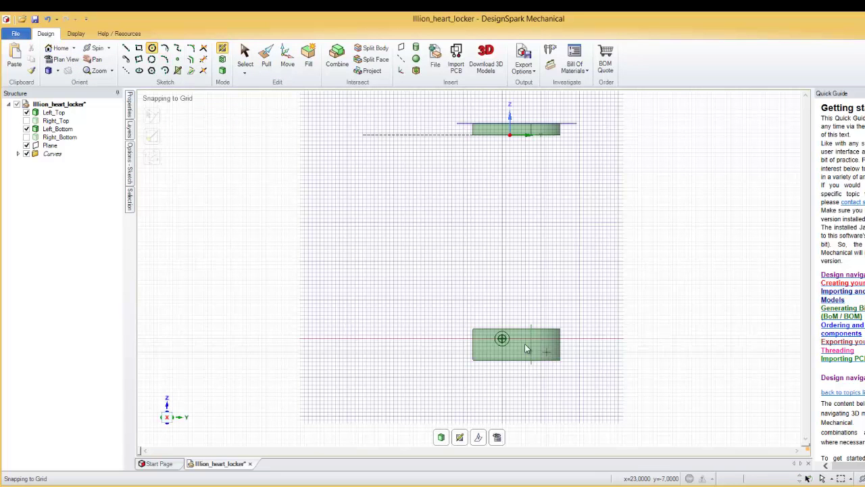
pyautogui.scroll(5, 511, 345)
pyautogui.scroll(2, 511, 346)
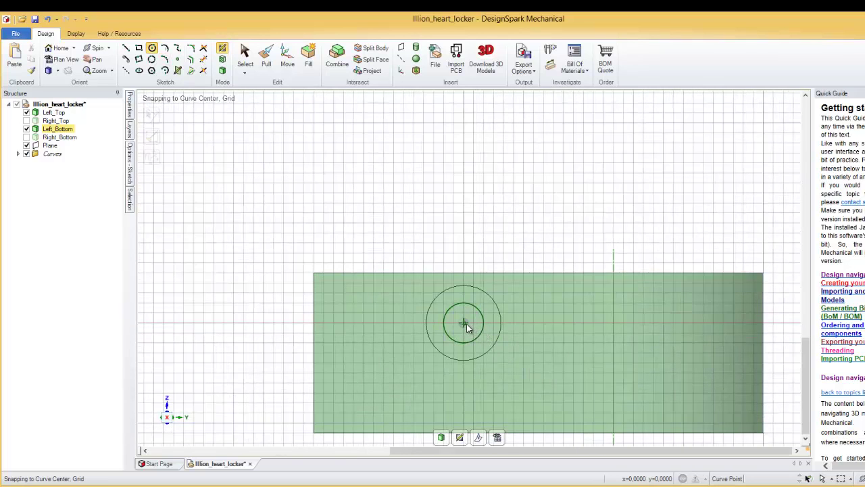
pyautogui.click(464, 322)
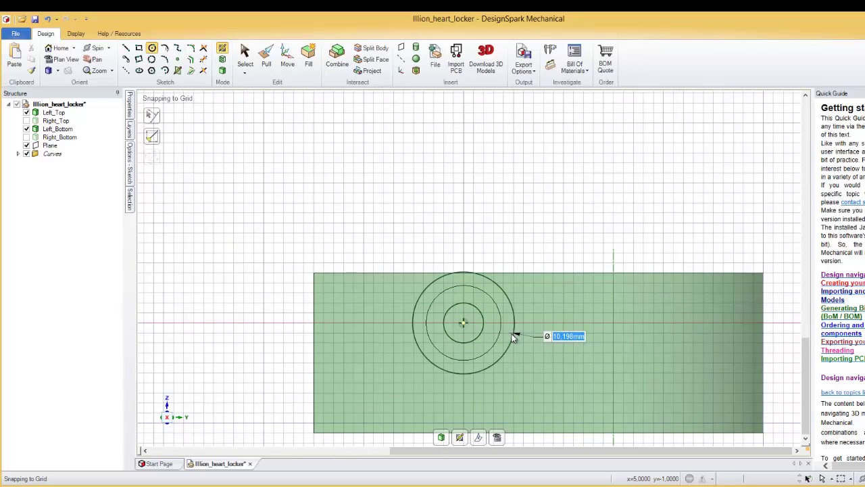
pyautogui.write('7')
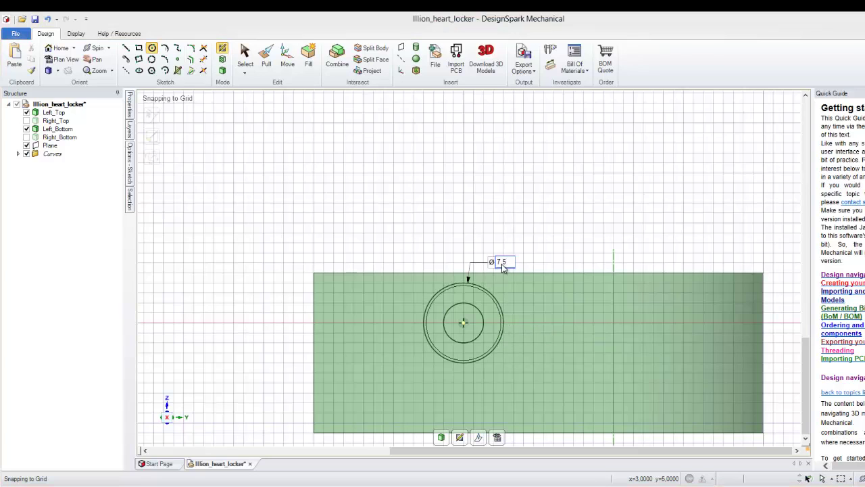
pyautogui.write('.5')
pyautogui.press('Return')
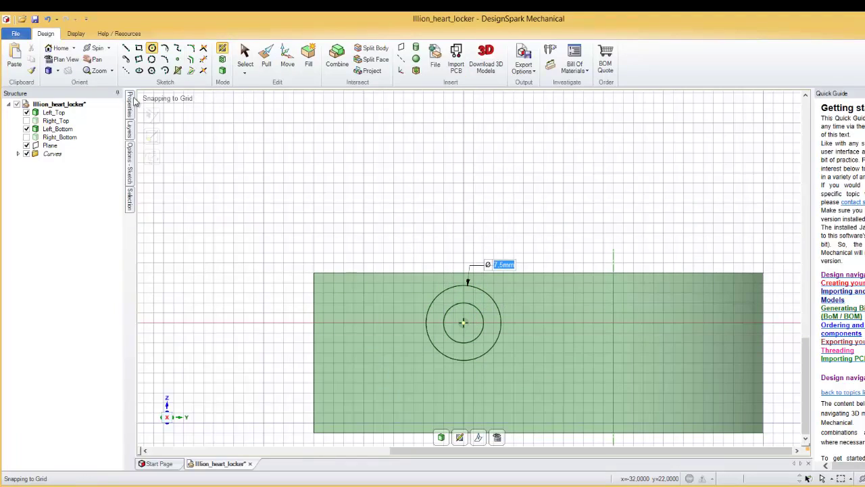
pyautogui.click(58, 54)
pyautogui.press('p')
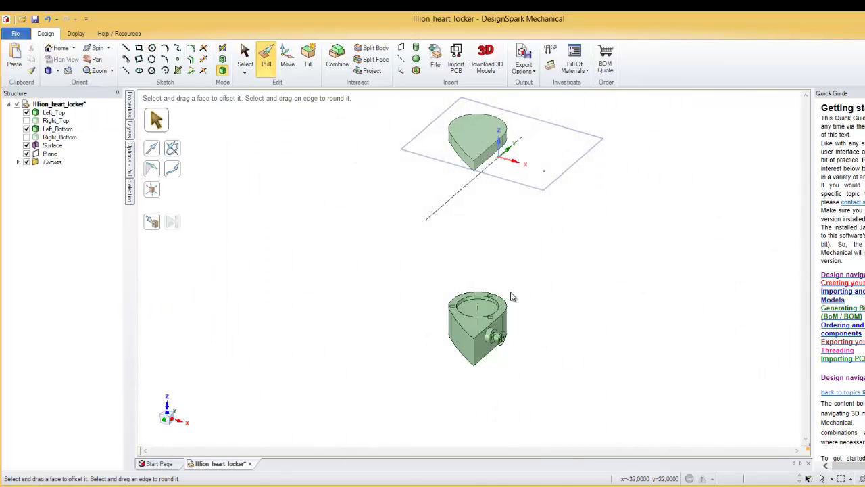
# - Try to pull only the ring-shaped surface around the pin's end about 2 mm outward
pyautogui.click(498, 338)
pyautogui.scroll(10, 498, 341)
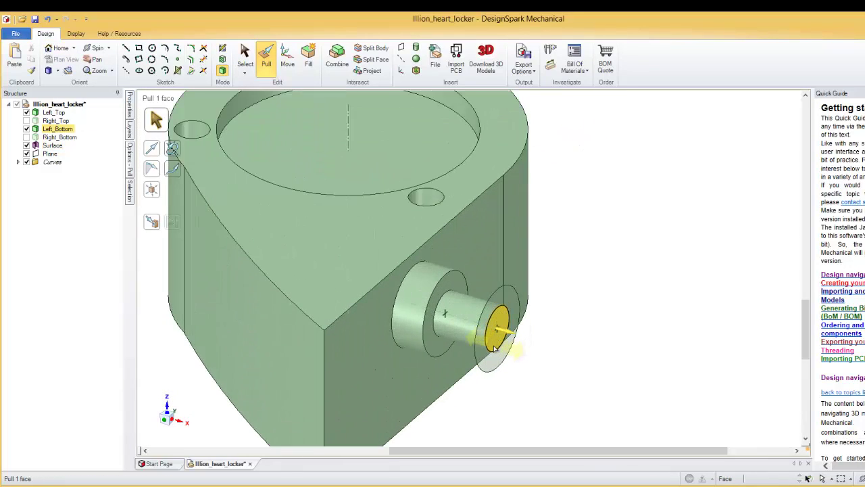
pyautogui.scroll(3, 494, 348)
pyautogui.click(617, 374)
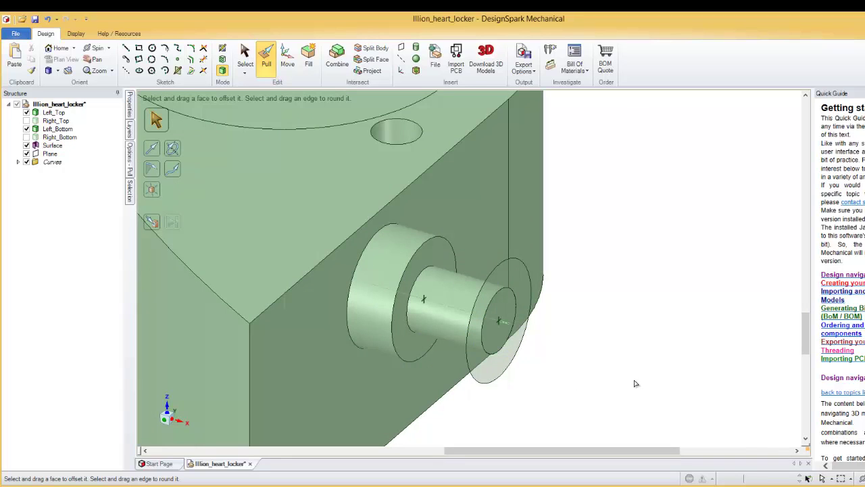
pyautogui.click(493, 379)
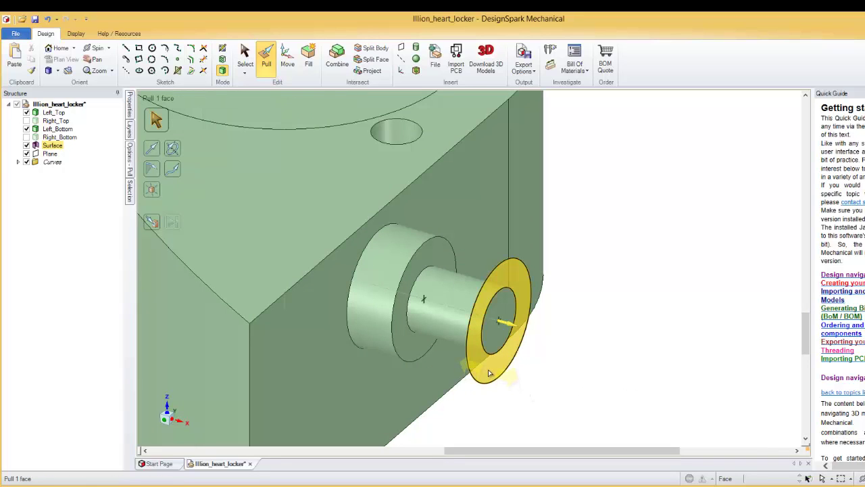
pyautogui.click(621, 361)
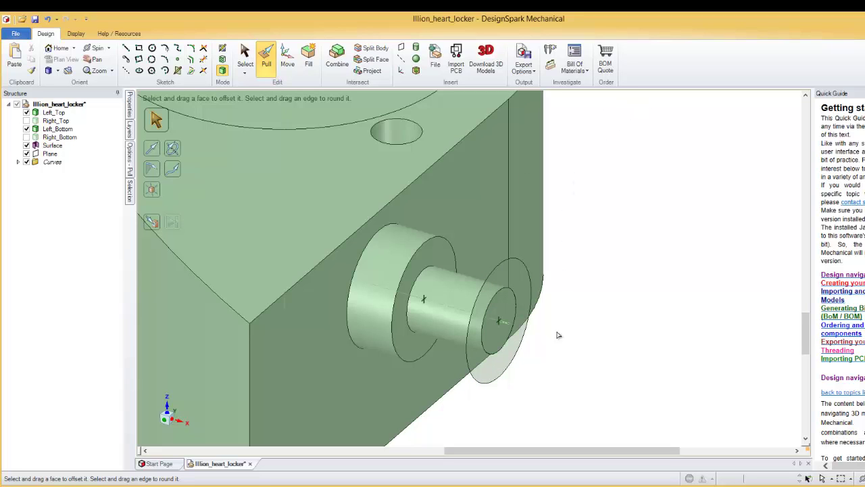
pyautogui.click(473, 358)
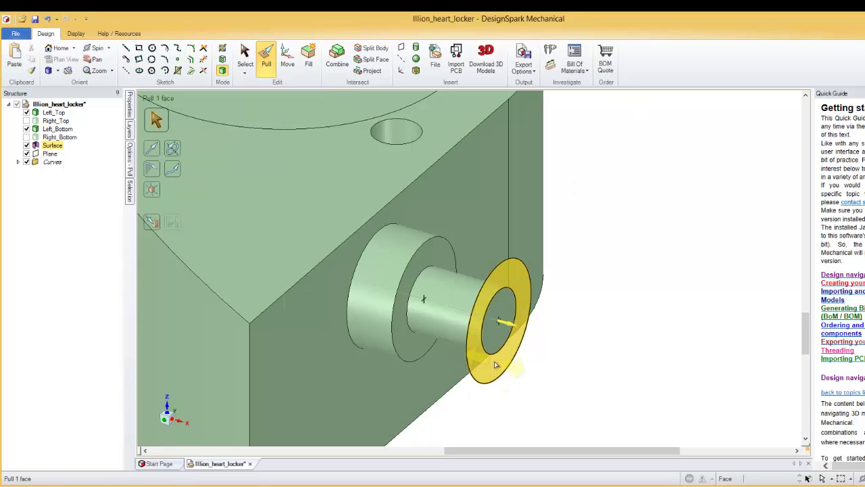
pyautogui.press('Escape')
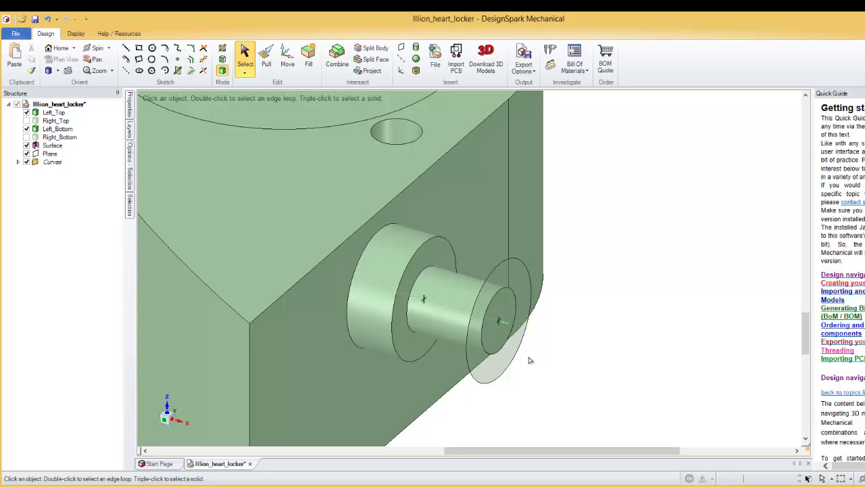
pyautogui.click(503, 374)
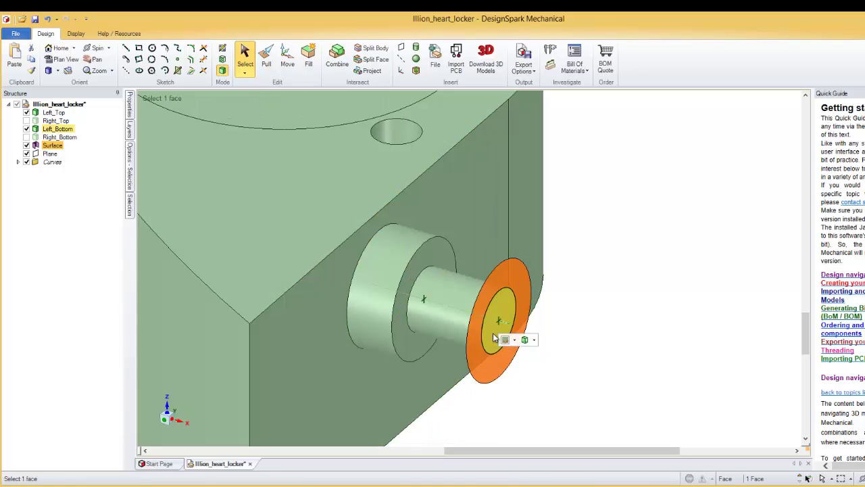
pyautogui.click(494, 338)
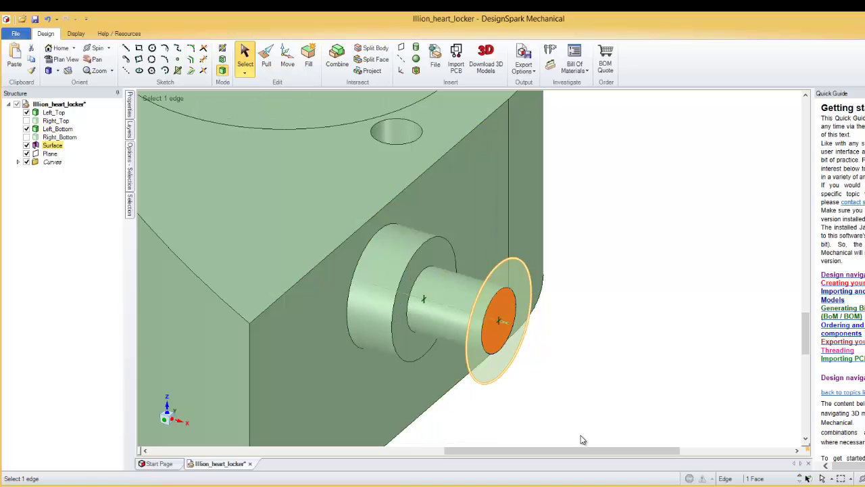
pyautogui.click(493, 379)
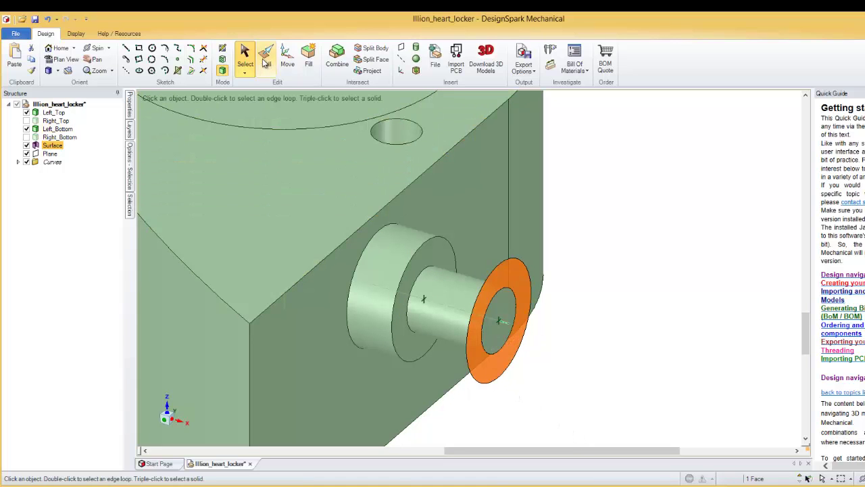
pyautogui.click(267, 58)
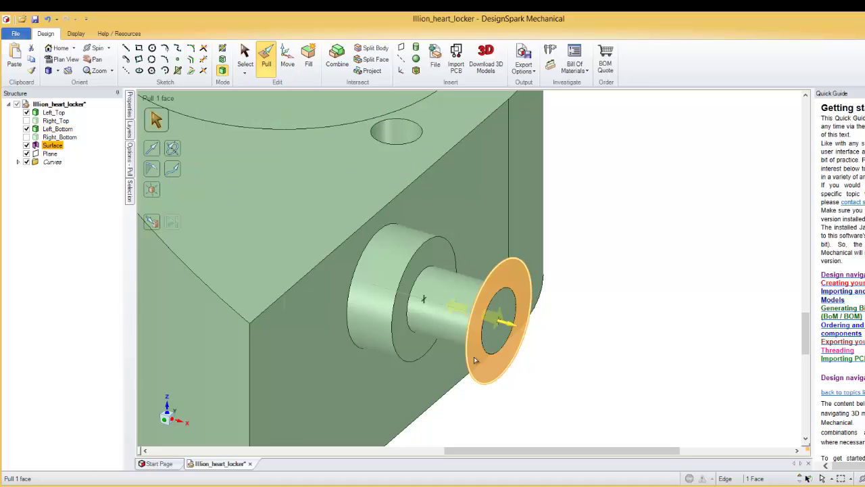
pyautogui.moveTo(486, 371); pyautogui.dragTo(560, 403)
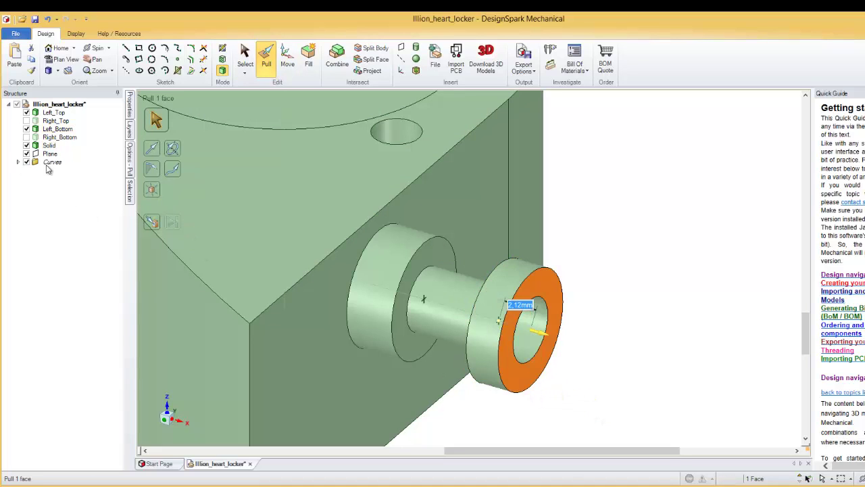
# - Hide Left_Bottom to inspect the pulled ring on its own, and undo both the hiding and the ring's pull
pyautogui.click(26, 128)
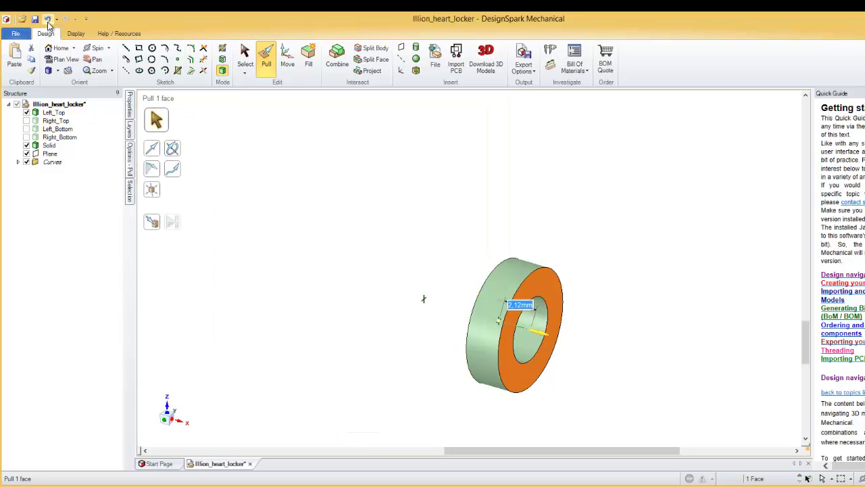
pyautogui.click(47, 19)
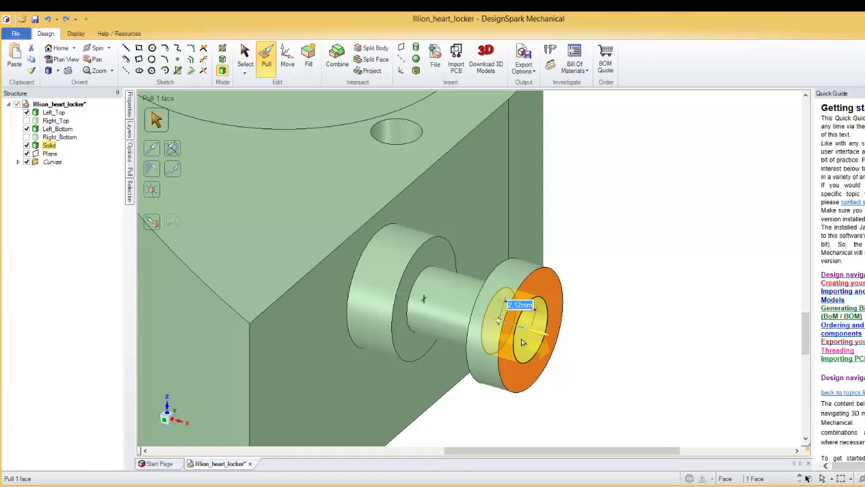
pyautogui.click(47, 20)
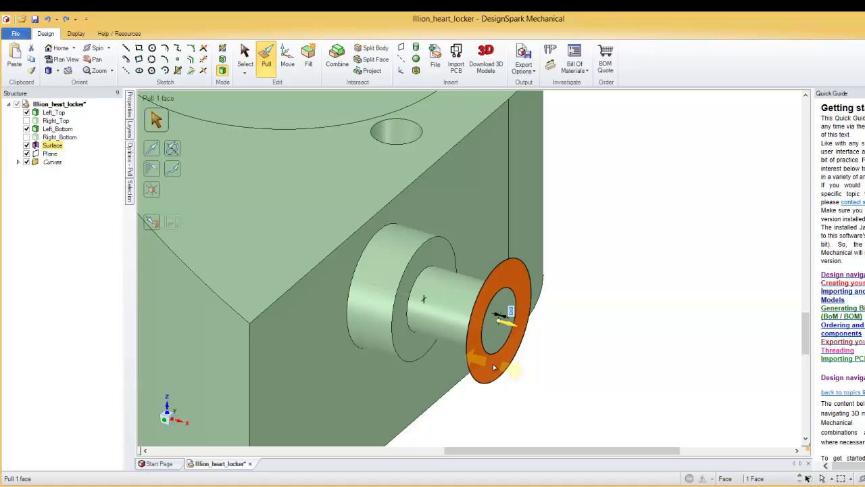
pyautogui.press('Escape')
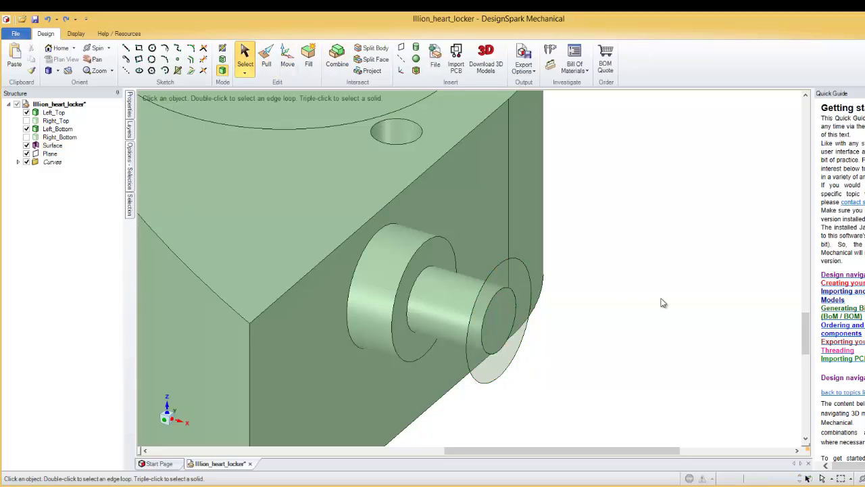
# - Select the pin's end face together with the surrounding ring surface for a joint Pull
pyautogui.click(498, 323)
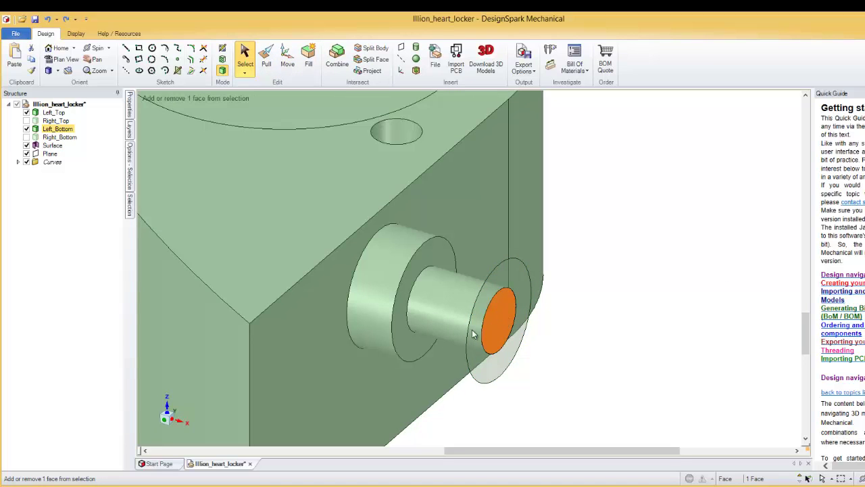
pyautogui.keyDown('ctrl'); pyautogui.click(473, 337); pyautogui.keyUp('ctrl')
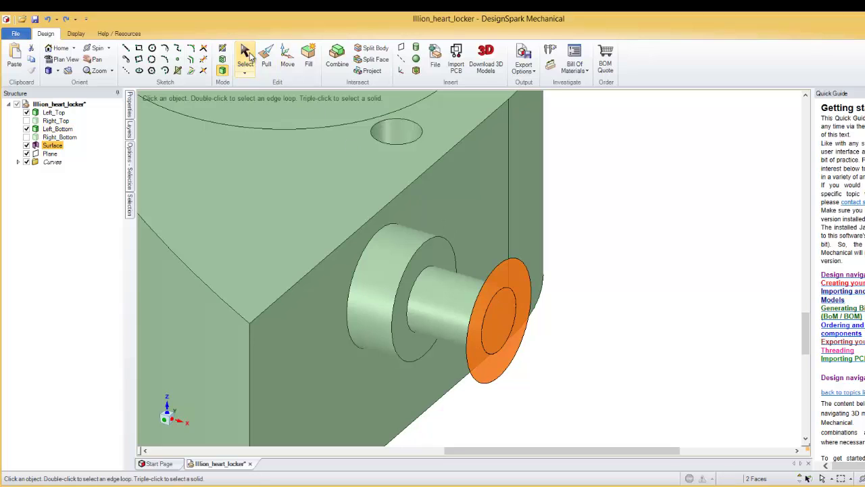
pyautogui.click(267, 62)
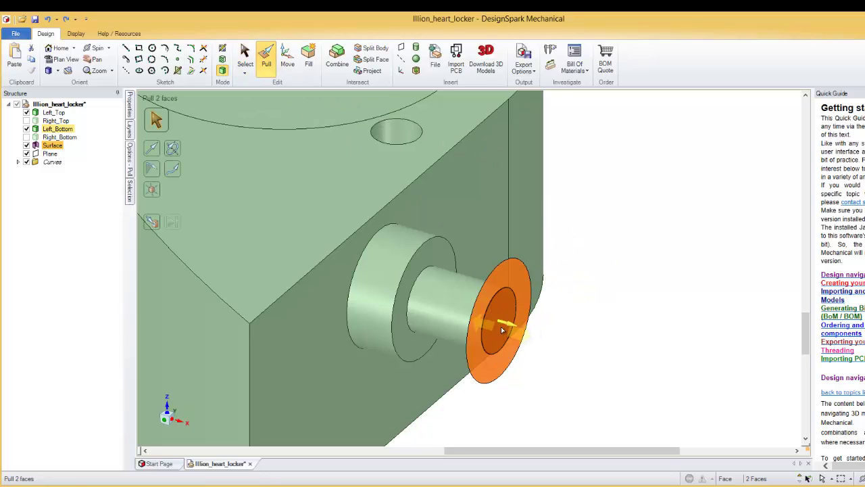